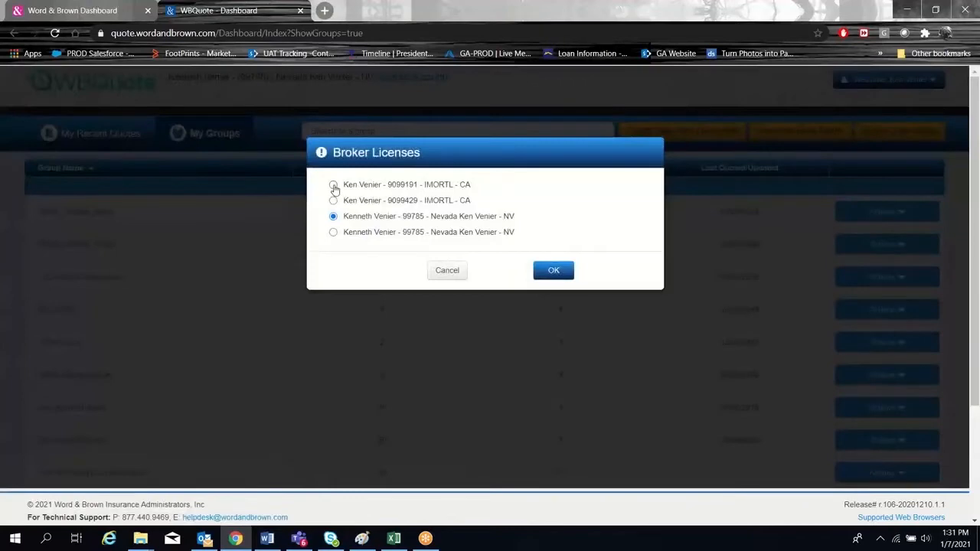
Choose the first IMORTL - CA broker license and show the recent quotes.
left_click(334, 185)
left_click(551, 272)
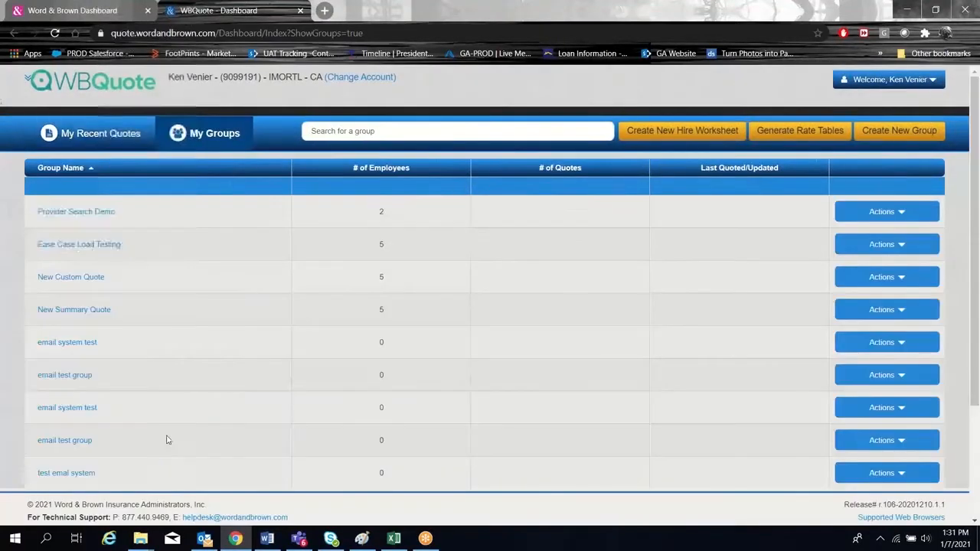
left_click(117, 139)
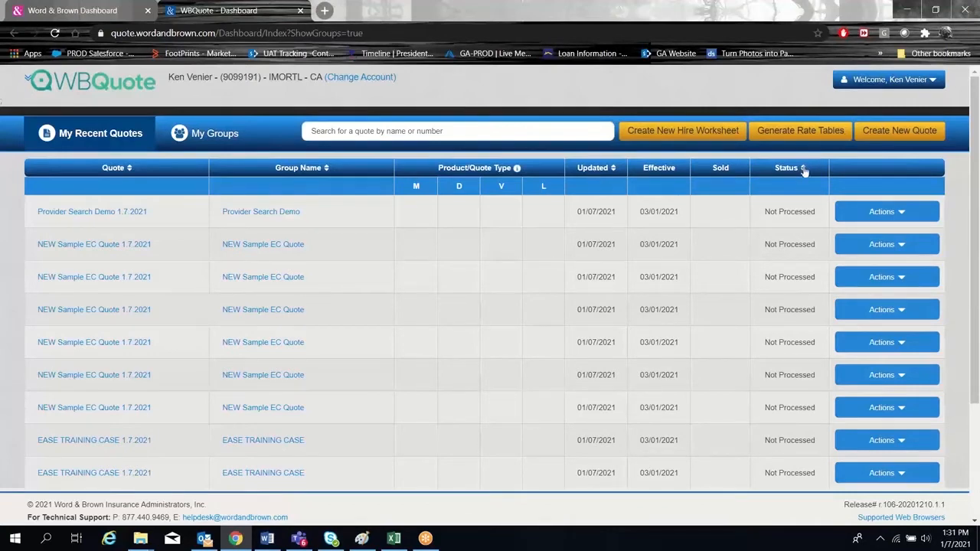
Sort the recent quotes by their updated date, newest first.
left_click(591, 168)
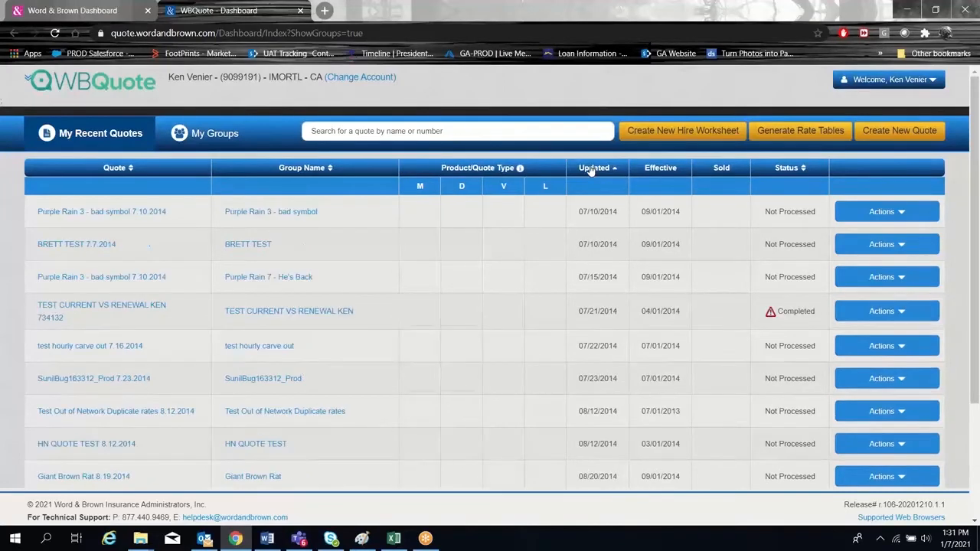
left_click(591, 170)
left_click(605, 173)
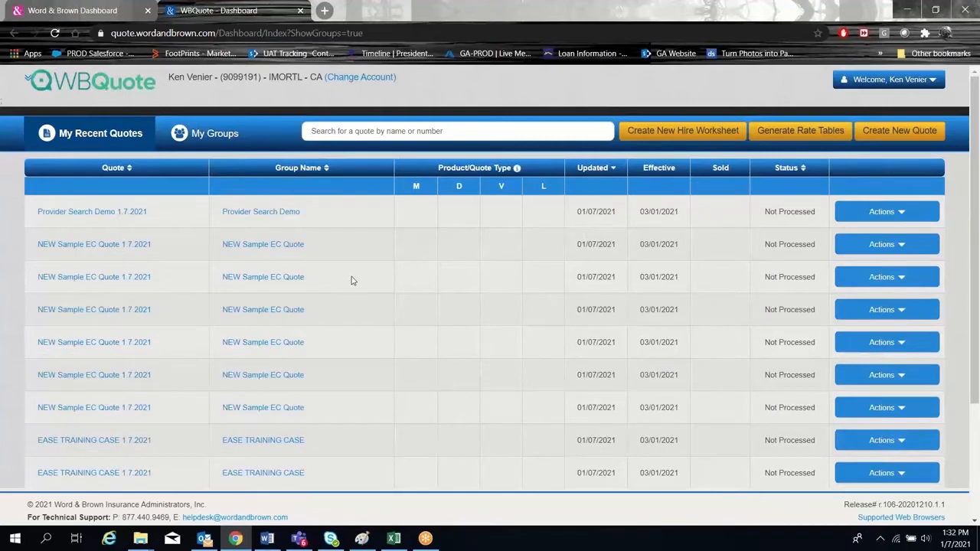
Search the recent quotes for "new" and choose the suggestion Refactor - Current no renewal-COPYBR 4.10.2017.
left_click(370, 134)
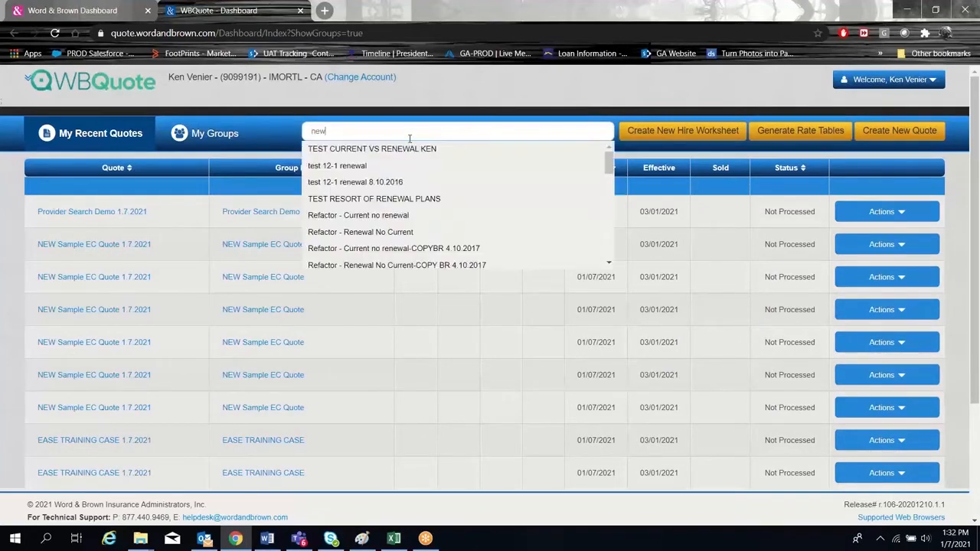
scroll(390, 219, "down", 3)
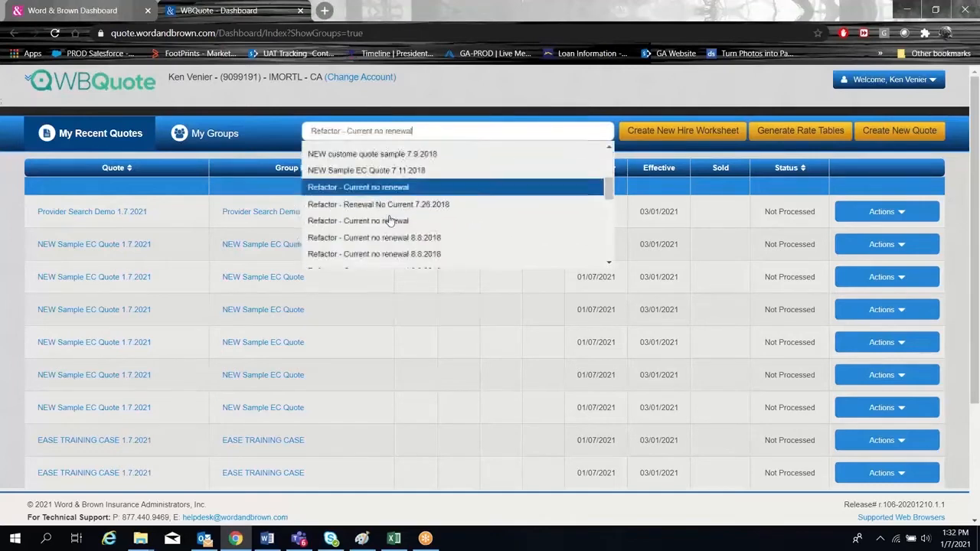
scroll(386, 207, "up", 3)
left_click(360, 250)
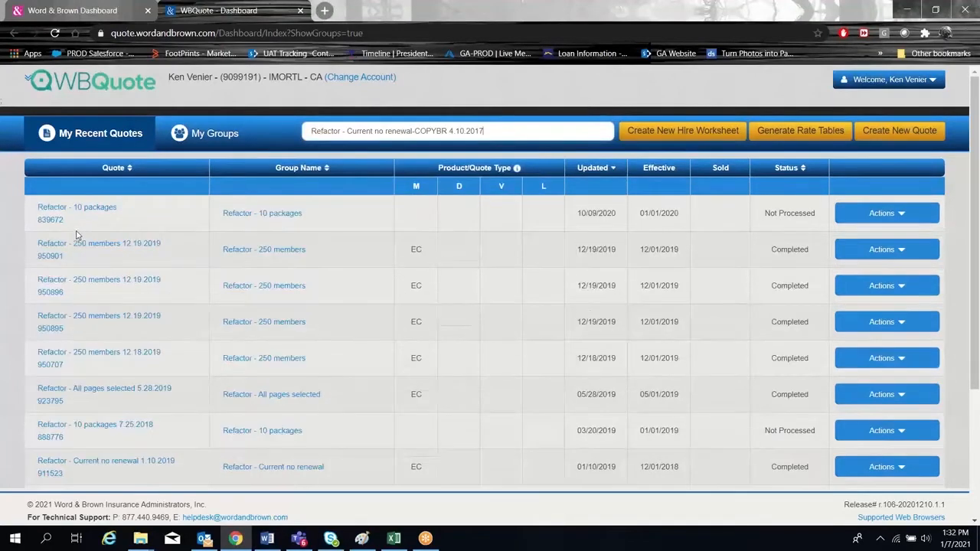
Replace the quote search with "sam" and choose the suggestion SAMPLE SUMMARY QUOTE.
left_click_drag(507, 124, 291, 138)
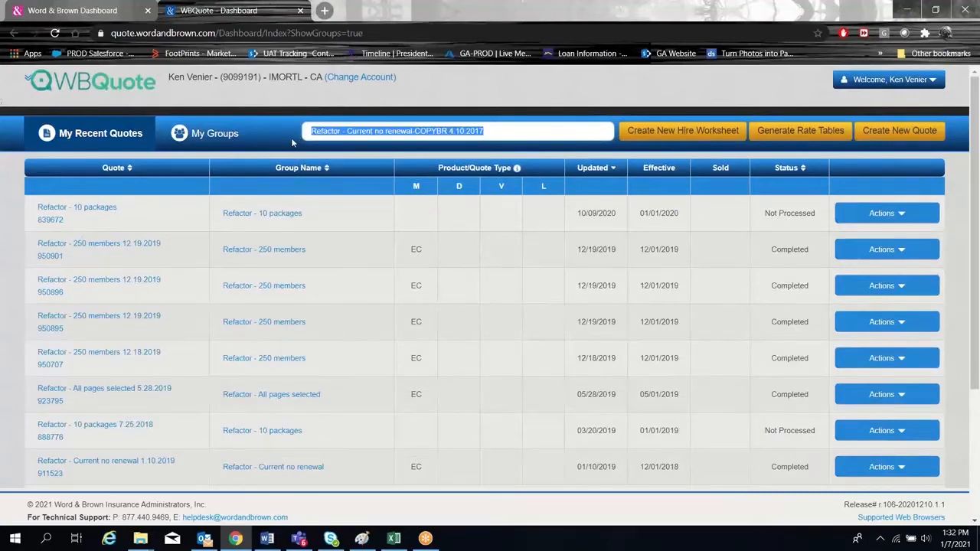
type("new")
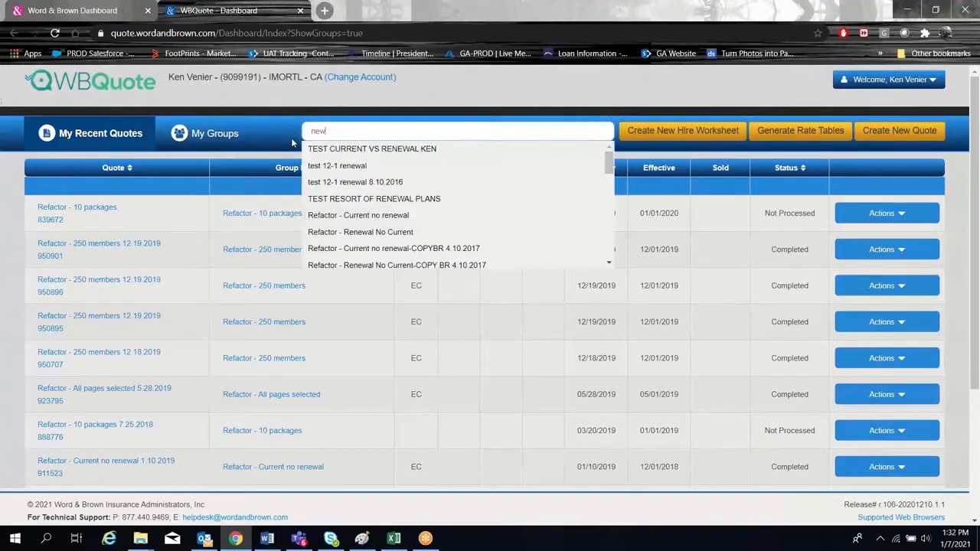
key("BackSpace")
key("BackSpace")
key("BackSpace")
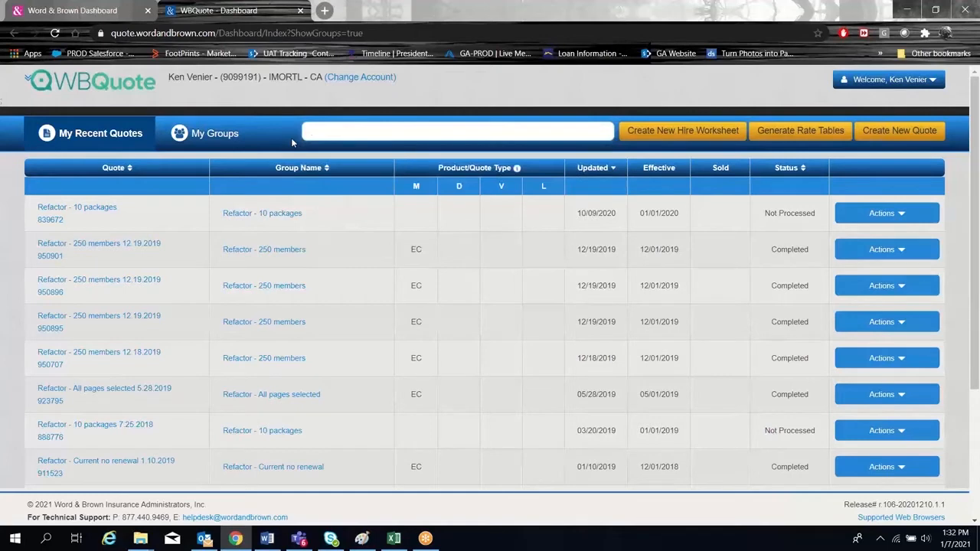
type("sam")
key("Down")
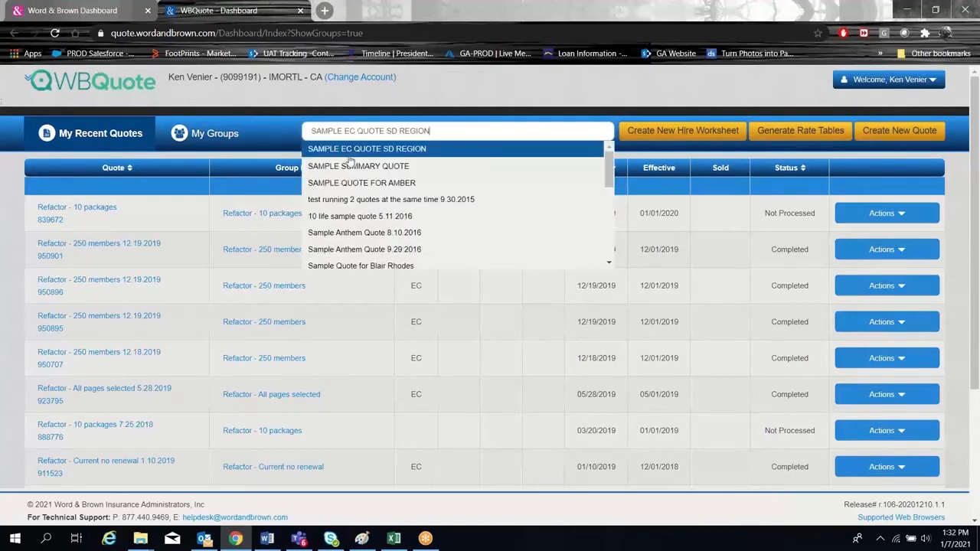
key("Down")
key("Return")
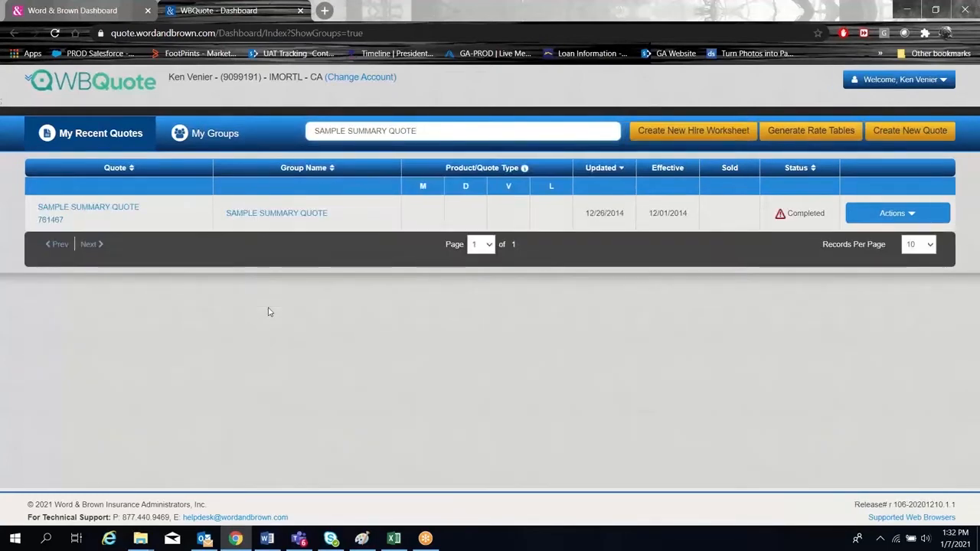
Clear the quote search and look through the list of groups with their employee and quote counts.
triple_click(437, 127)
key("BackSpace")
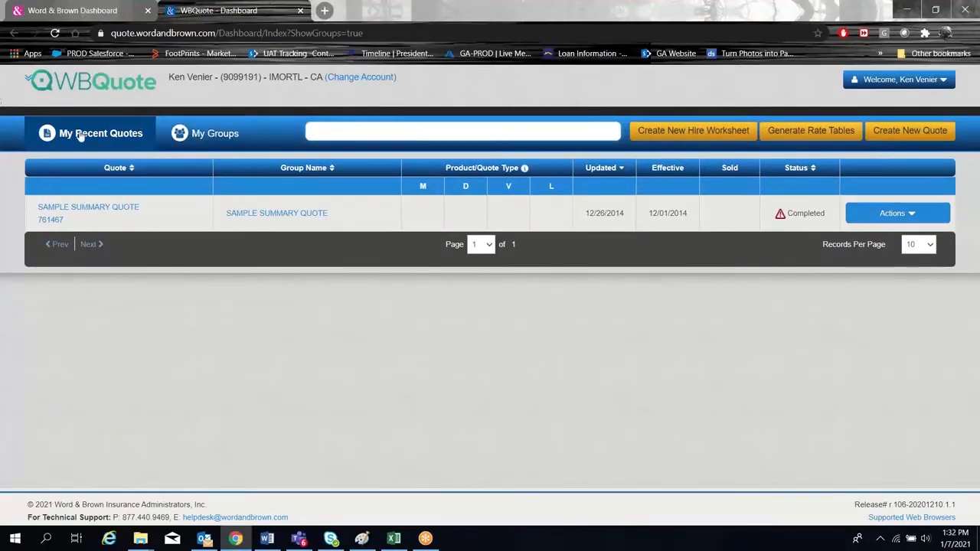
left_click(204, 134)
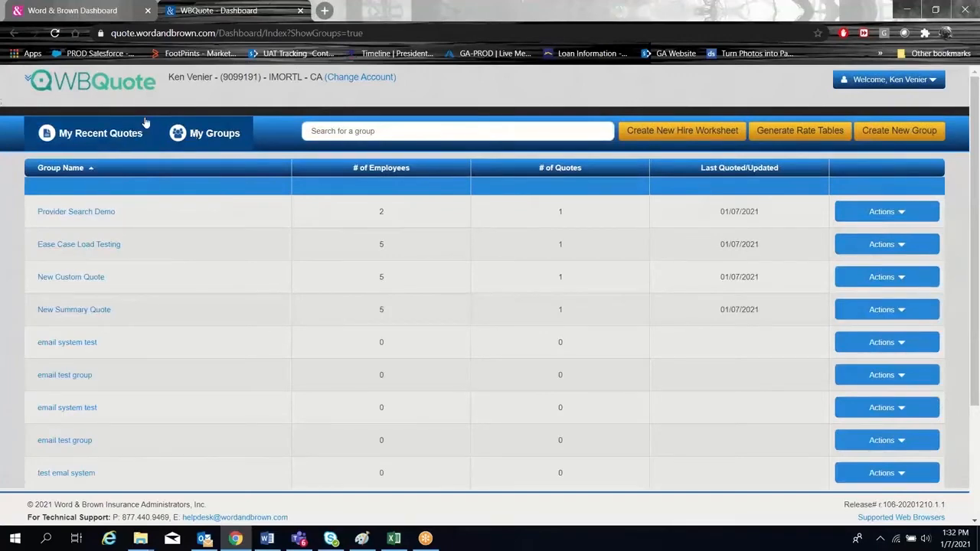
left_click(106, 135)
left_click(193, 139)
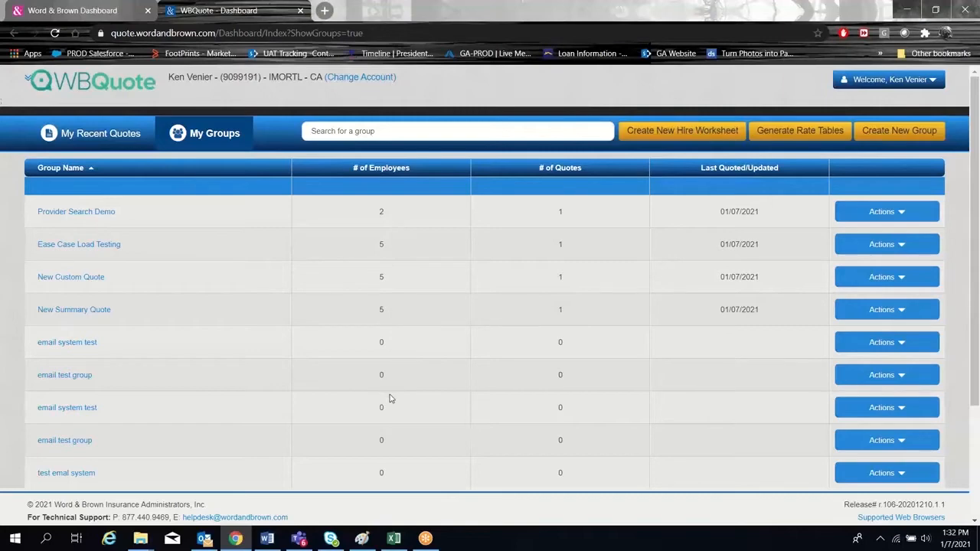
scroll(571, 277, "down", 3)
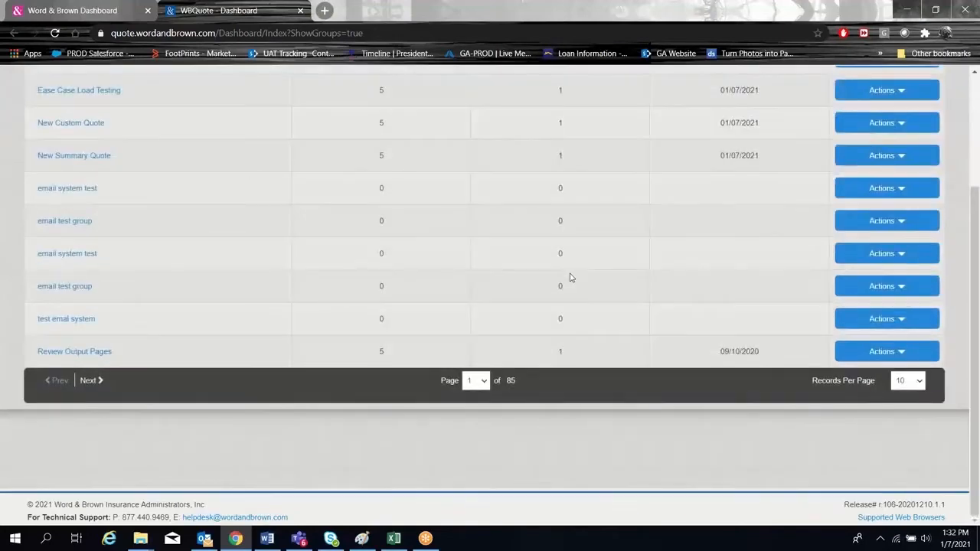
scroll(570, 277, "up", 3)
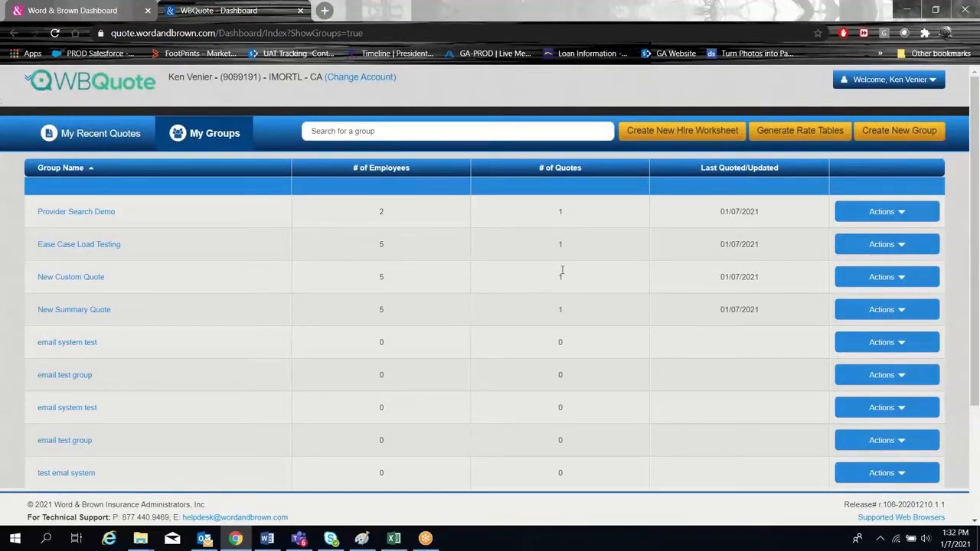
Return to the recent quotes, view the second page of the list and go back to the first page.
left_click(85, 141)
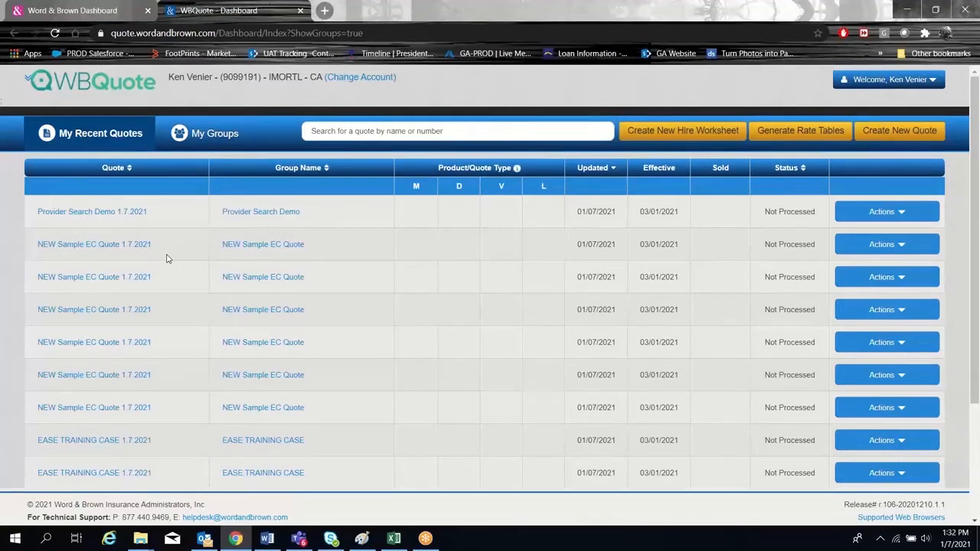
scroll(434, 267, "down", 3)
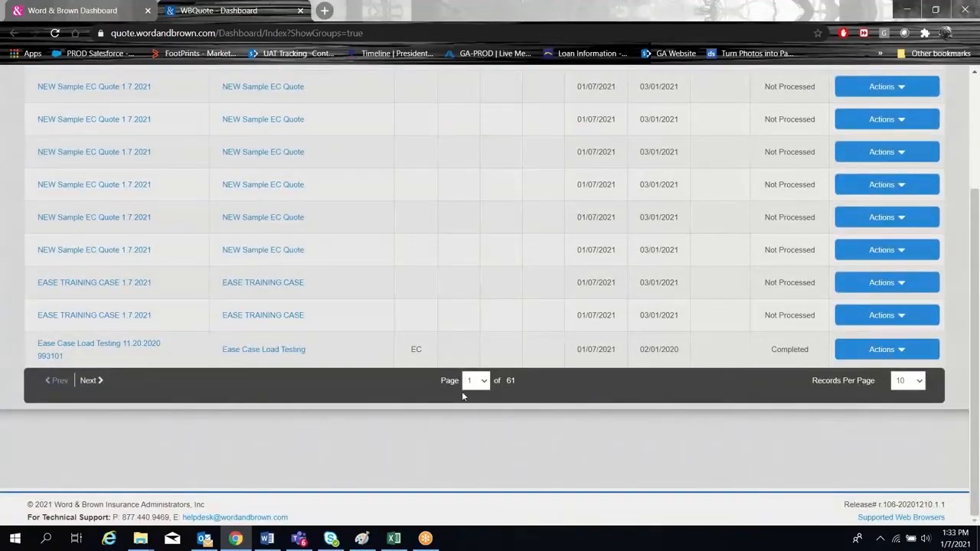
left_click(100, 380)
scroll(482, 301, "up", 3)
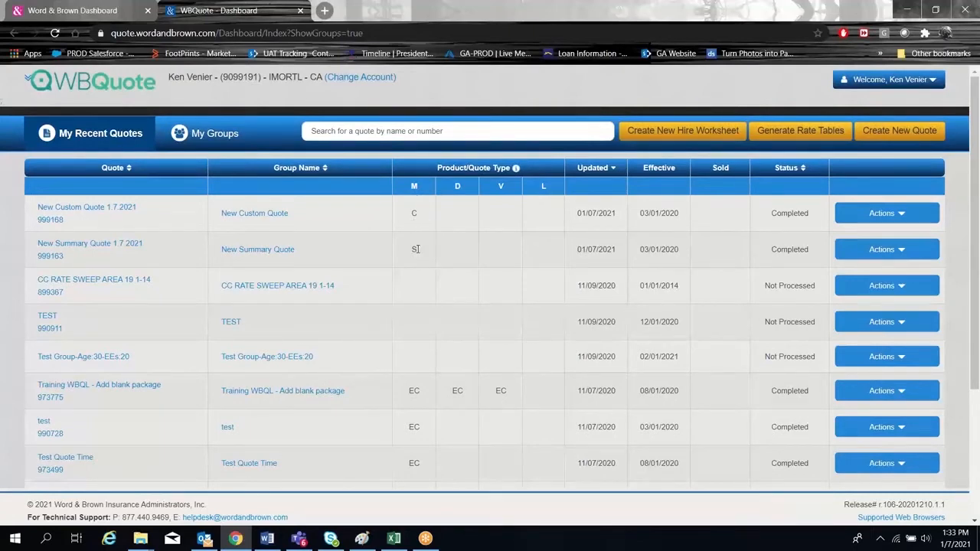
scroll(416, 249, "down", 3)
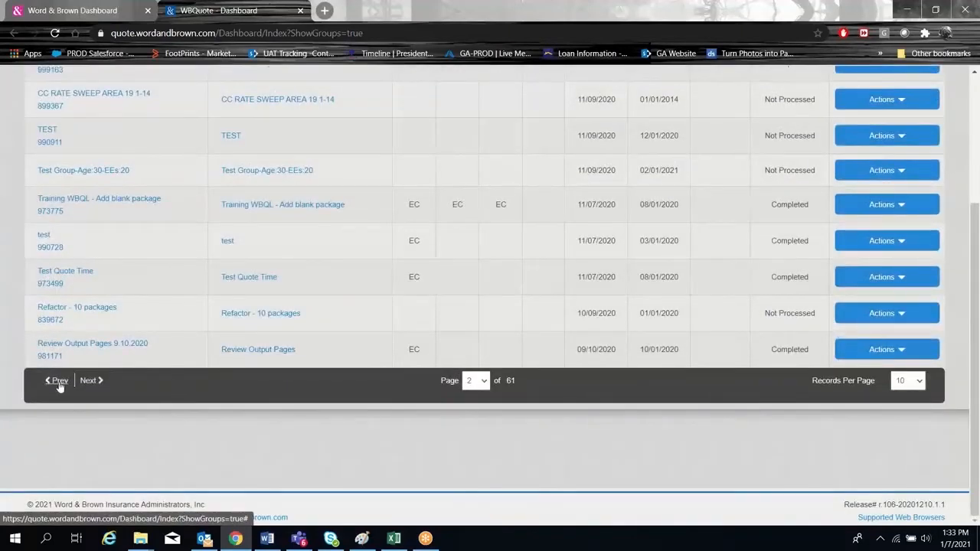
left_click(60, 382)
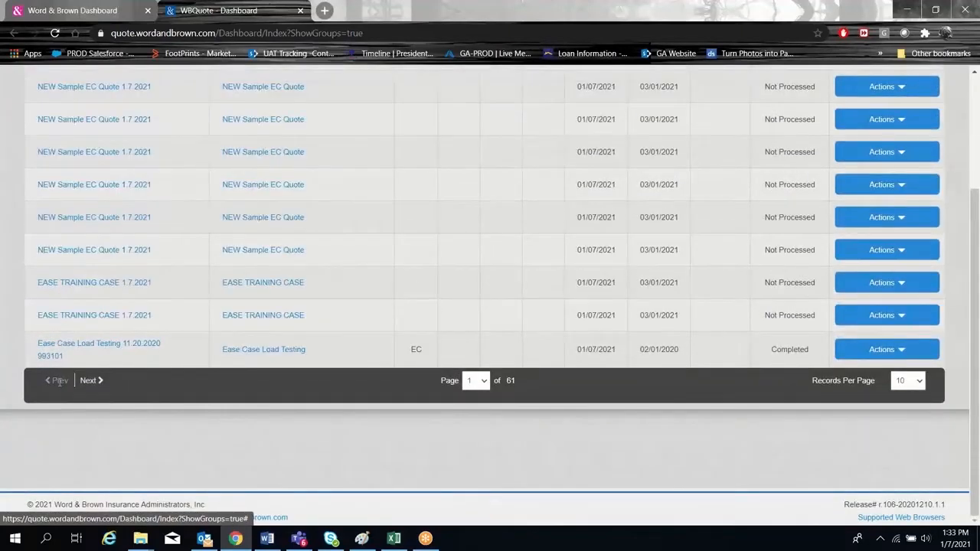
scroll(368, 355, "up", 5)
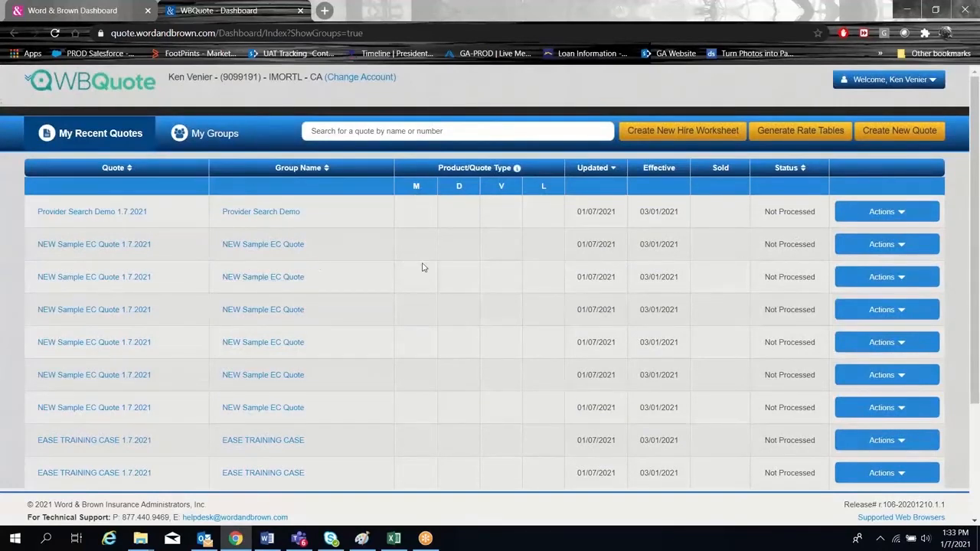
View the available actions for the Provider Search Demo quote, and open the providers of the Ease Case Load Testing 11.20.2020 quote.
left_click(887, 214)
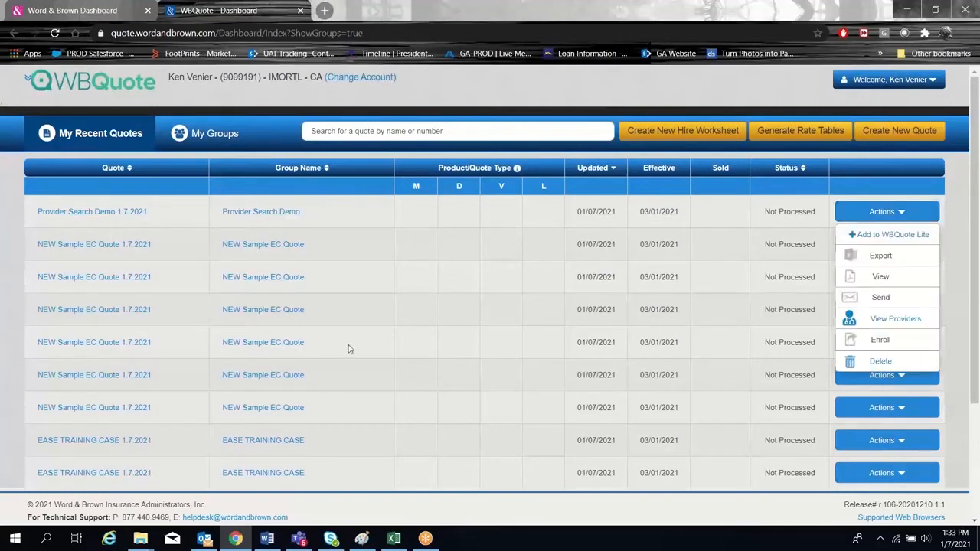
scroll(352, 345, "down", 3)
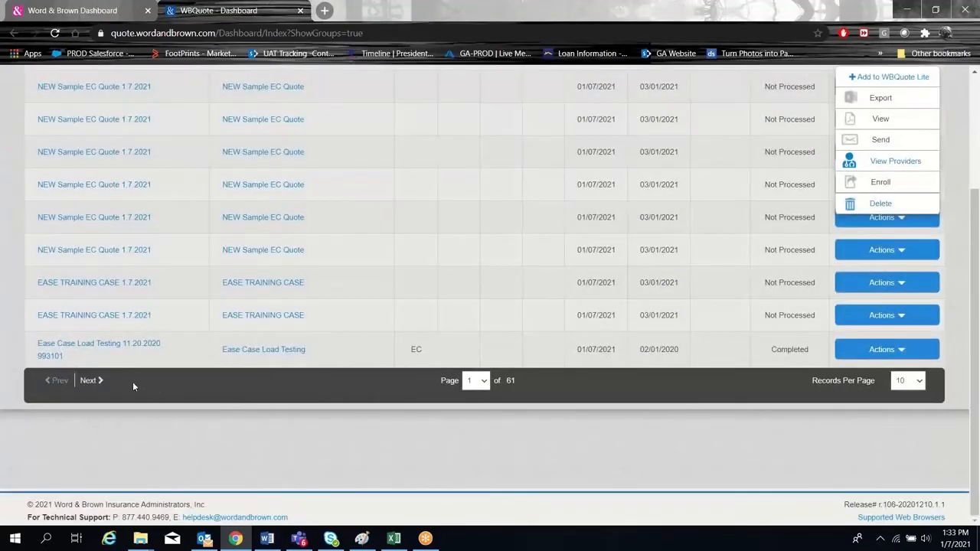
left_click(883, 349)
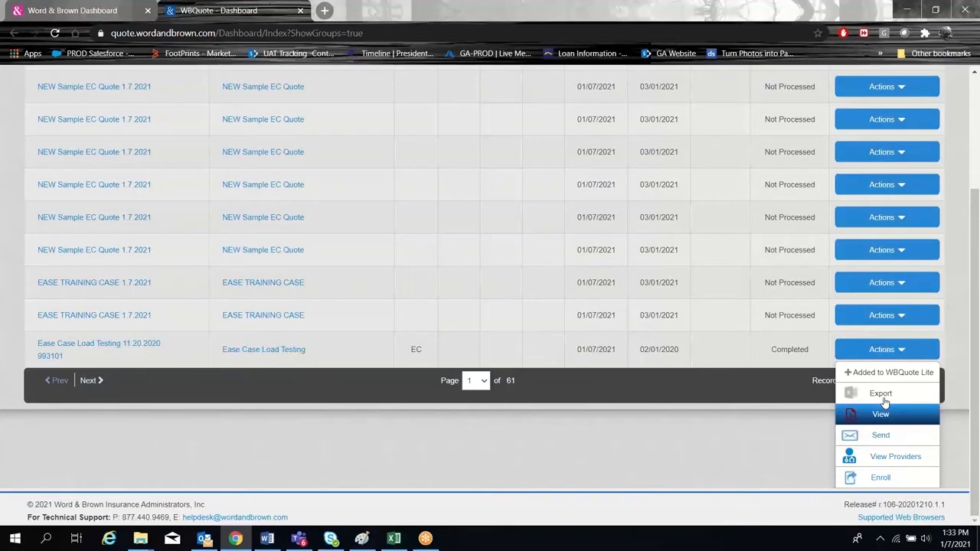
left_click(889, 459)
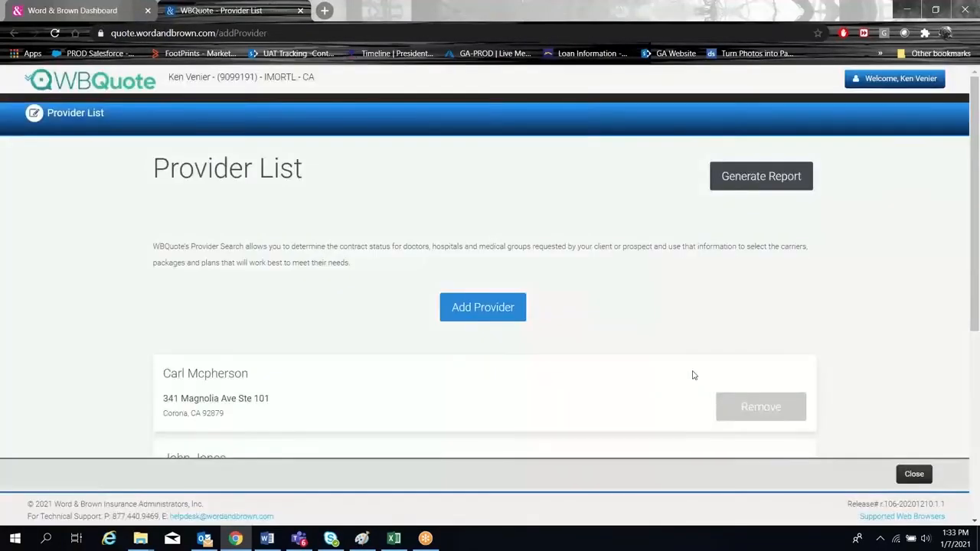
Look through the providers listed for the quote and close the provider list.
scroll(651, 379, "down", 3)
scroll(424, 294, "up", 3)
scroll(422, 298, "down", 3)
scroll(459, 352, "up", 5)
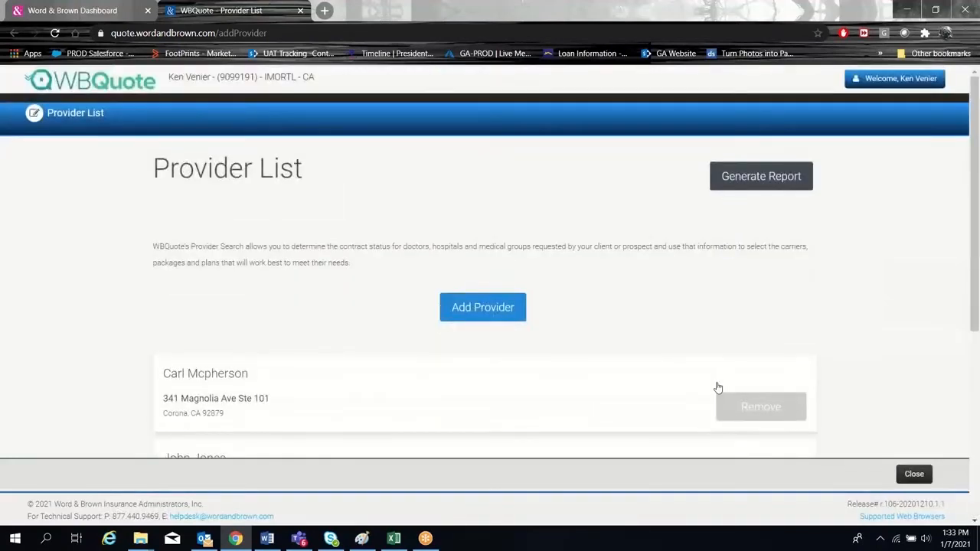
left_click(914, 474)
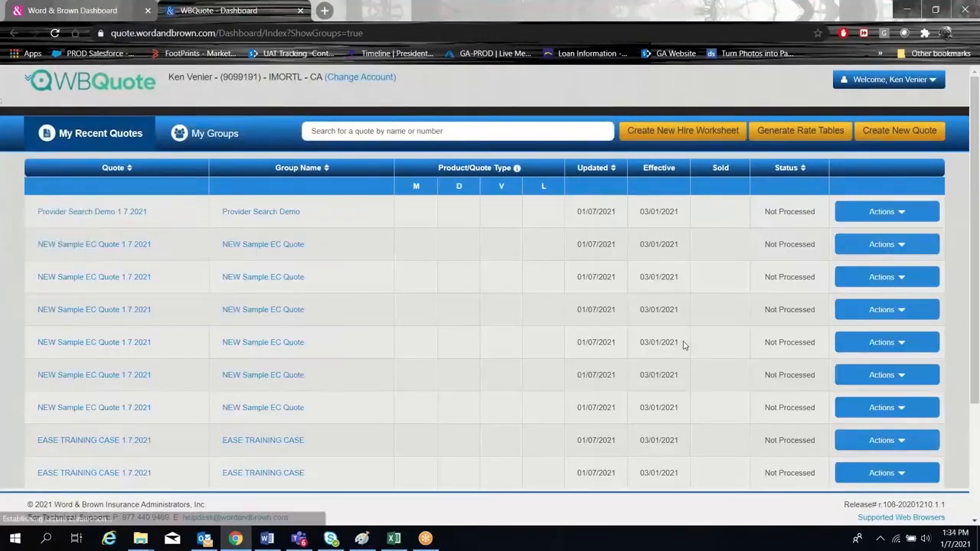
Open the enrollment options for the Ease Case Load Testing quote, review the online platforms and close them.
scroll(691, 350, "down", 3)
left_click(899, 355)
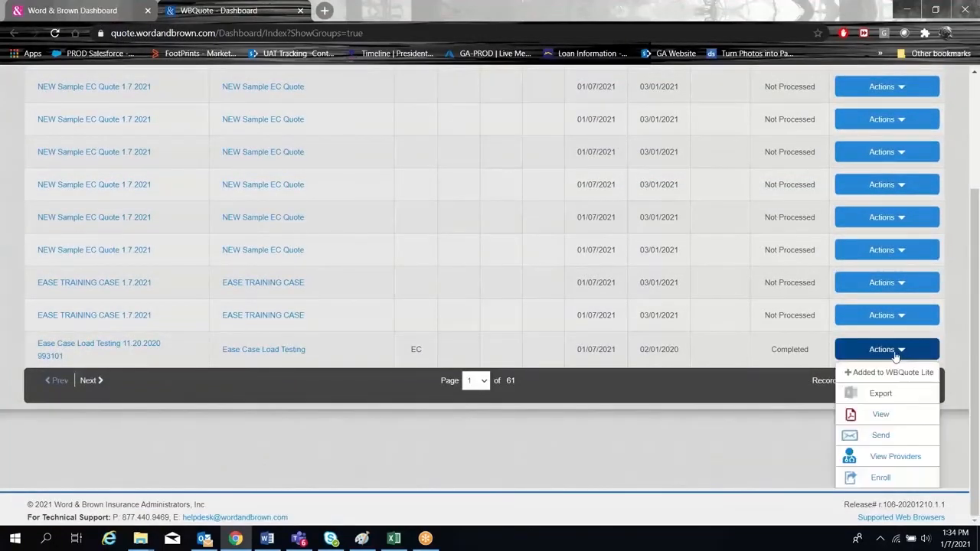
left_click(880, 478)
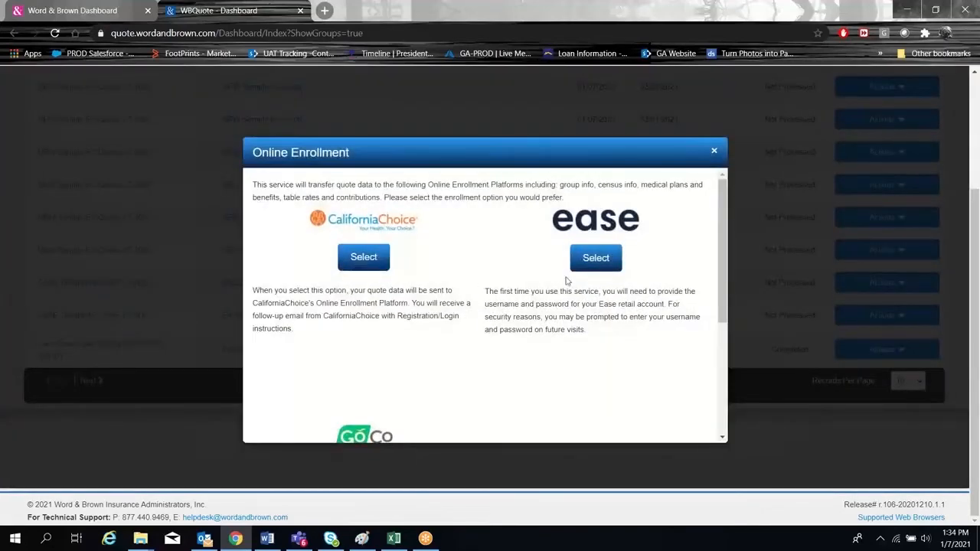
scroll(567, 280, "down", 3)
scroll(493, 291, "up", 3)
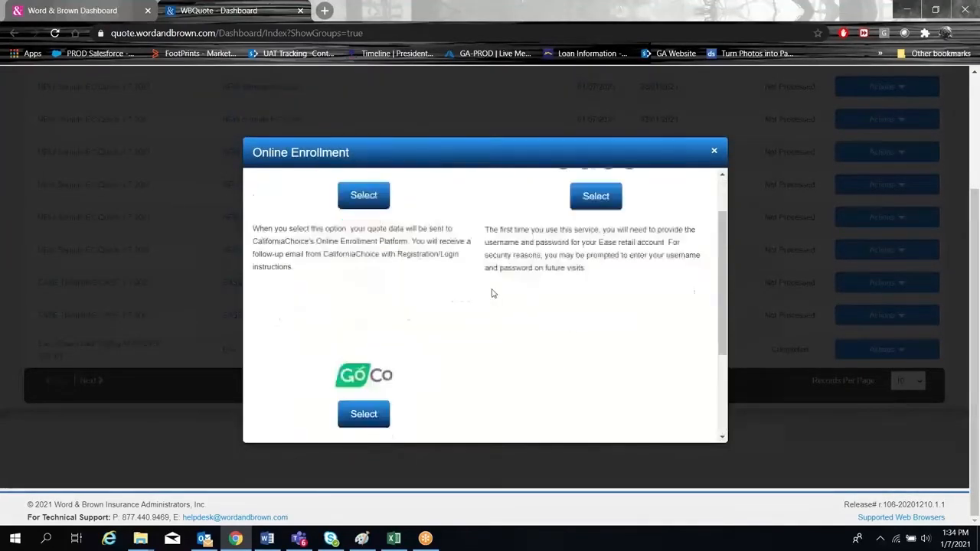
left_click(714, 152)
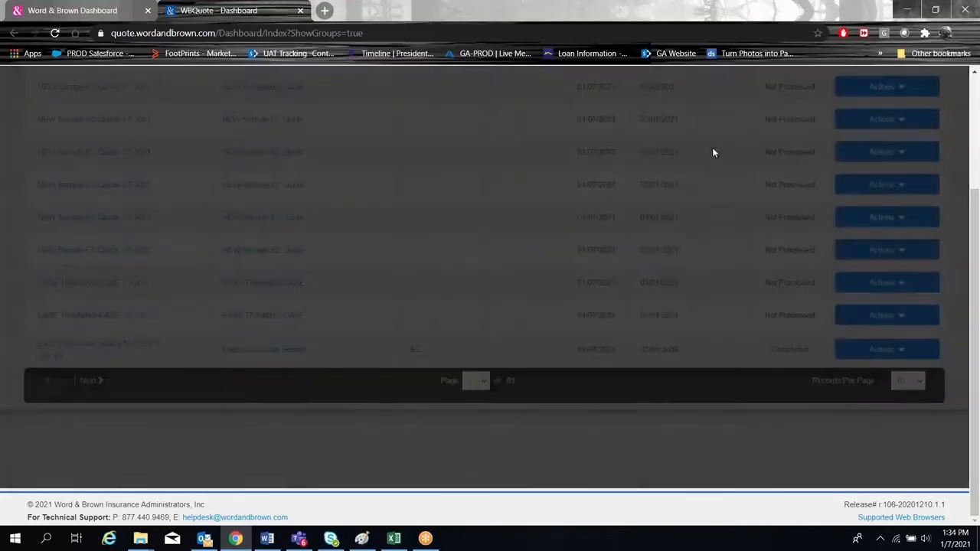
scroll(522, 256, "up", 2)
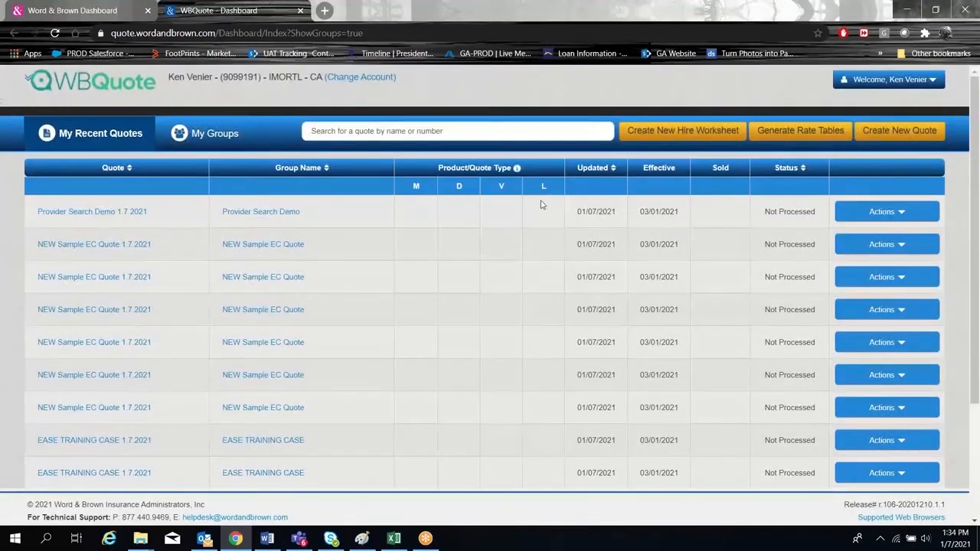
Start a new hire worksheet, accepting the disclaimer, for the NEW Sample EC Quote group with a 3/1/2020 effective date.
left_click(682, 134)
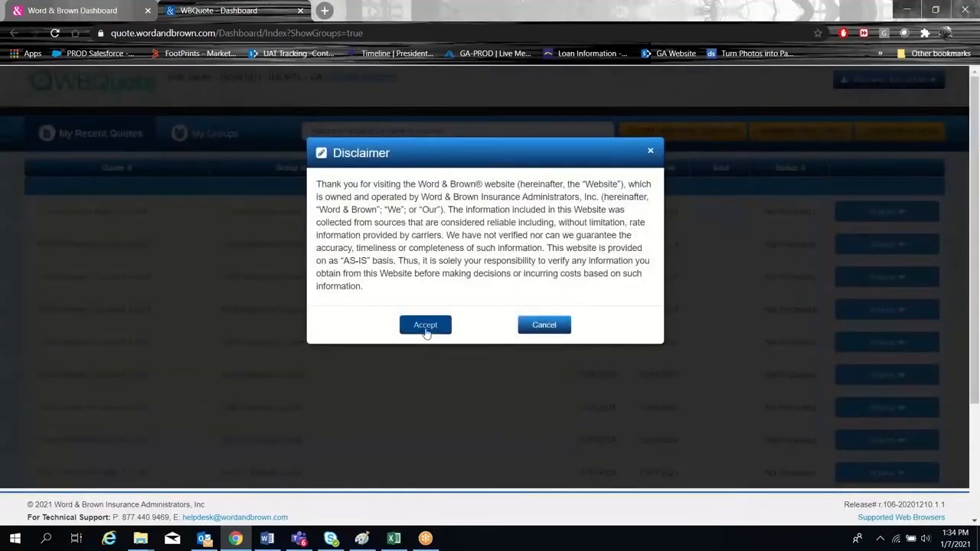
left_click(425, 328)
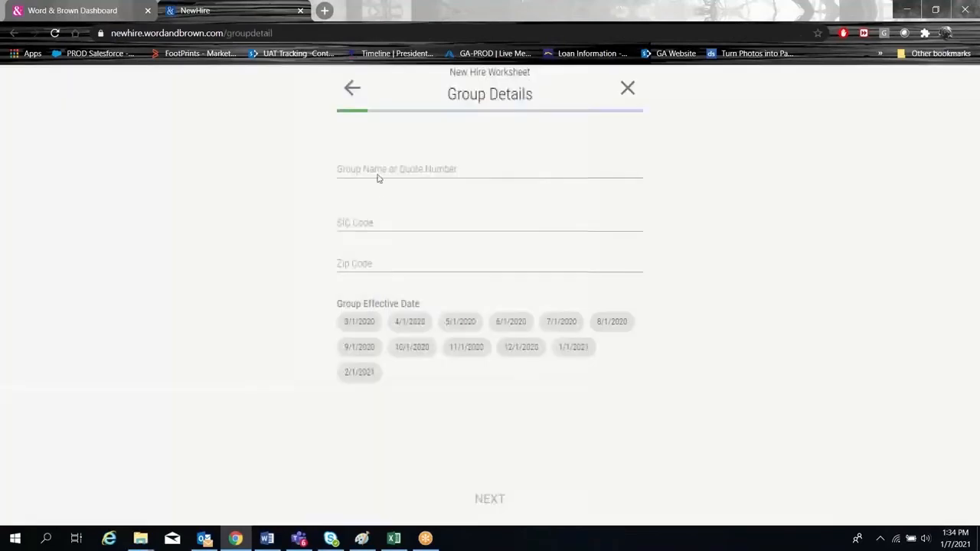
left_click(379, 169)
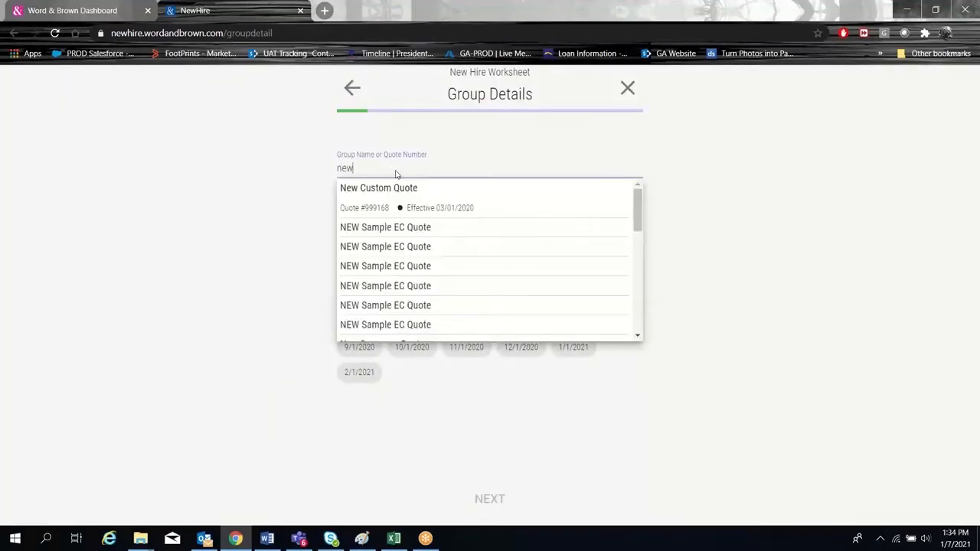
left_click(406, 228)
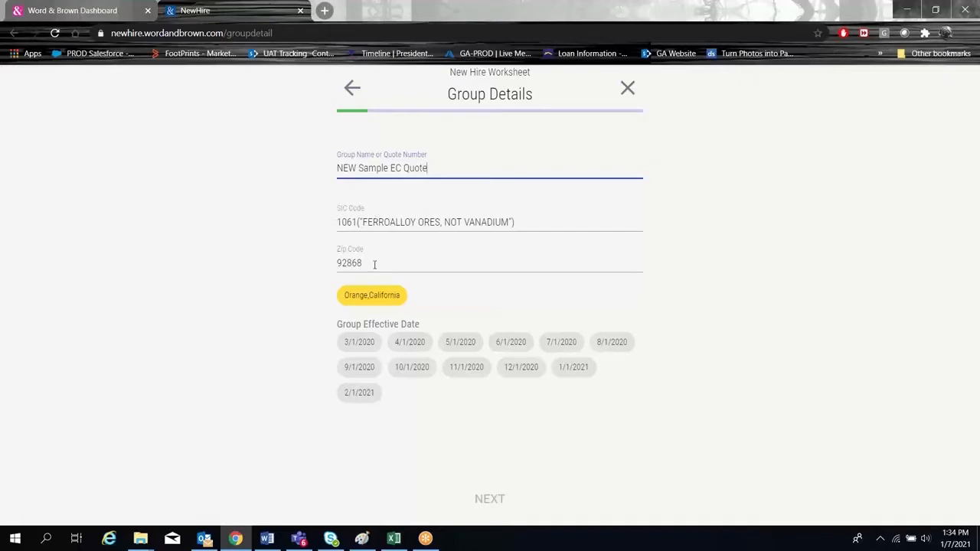
left_click(360, 344)
left_click(494, 498)
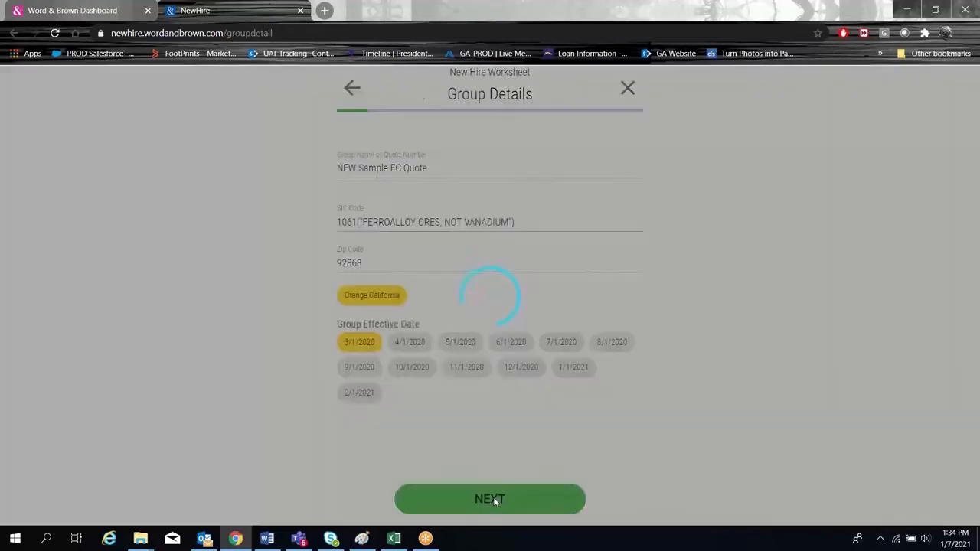
Add a new hire to the worksheet with "person" as both the first and last name.
left_click(490, 167)
left_click(380, 177)
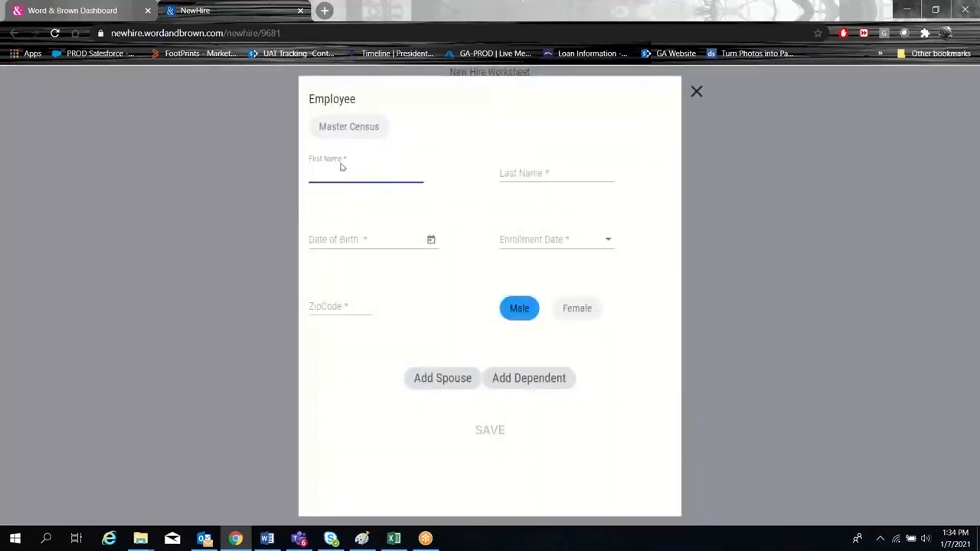
type("ps")
key("BackSpace")
type("e")
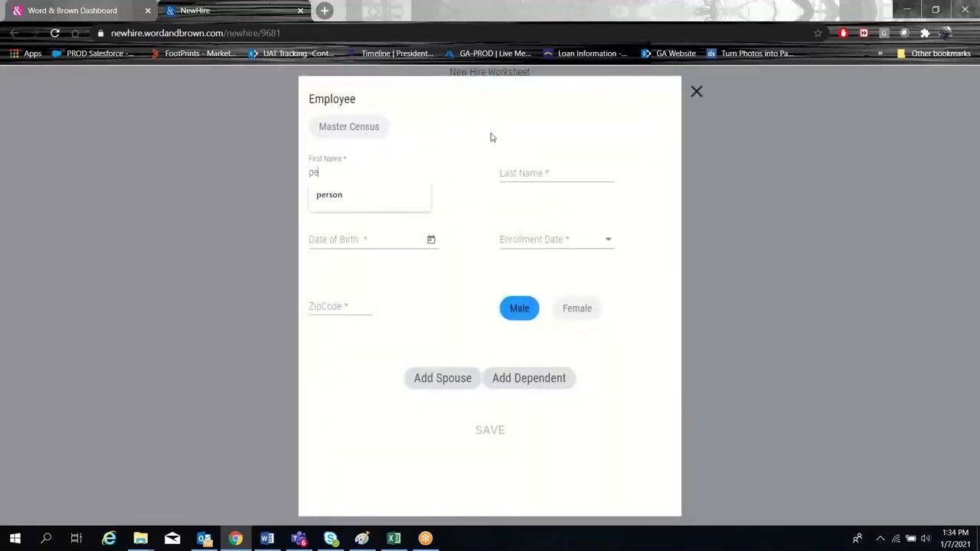
type("rson")
key("Tab")
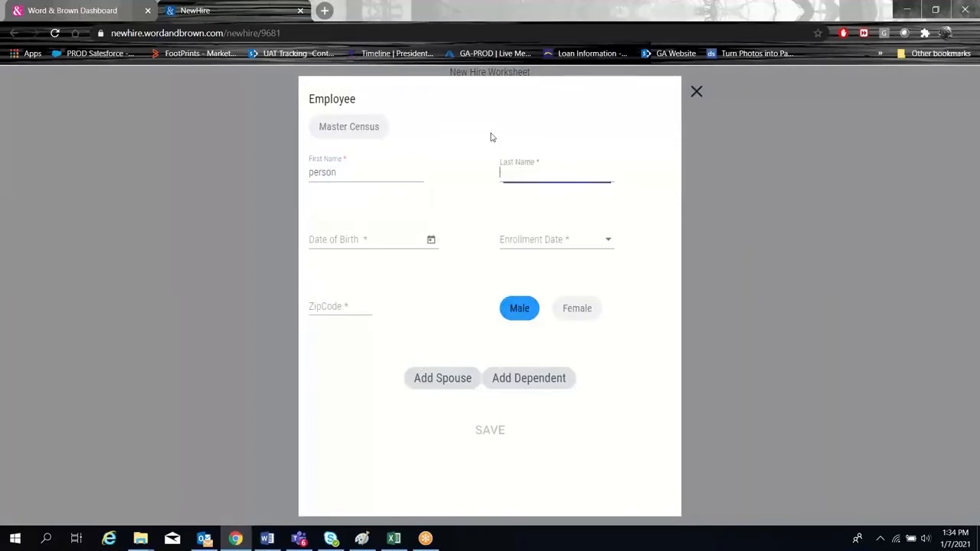
type("person")
Enter the new hire's date of birth and zip code, set the enrollment date to 5/1/2020, and save the employee.
left_click(321, 240)
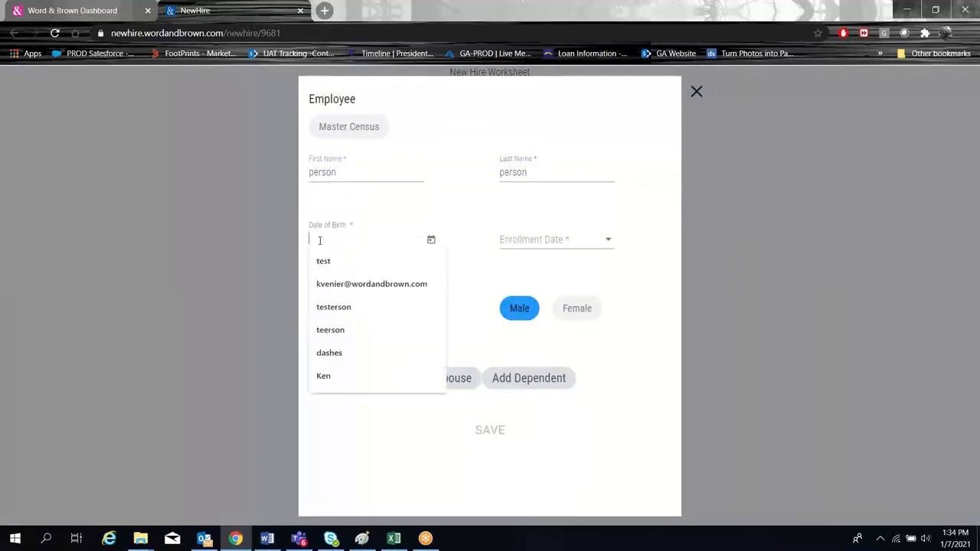
type("7-7-77")
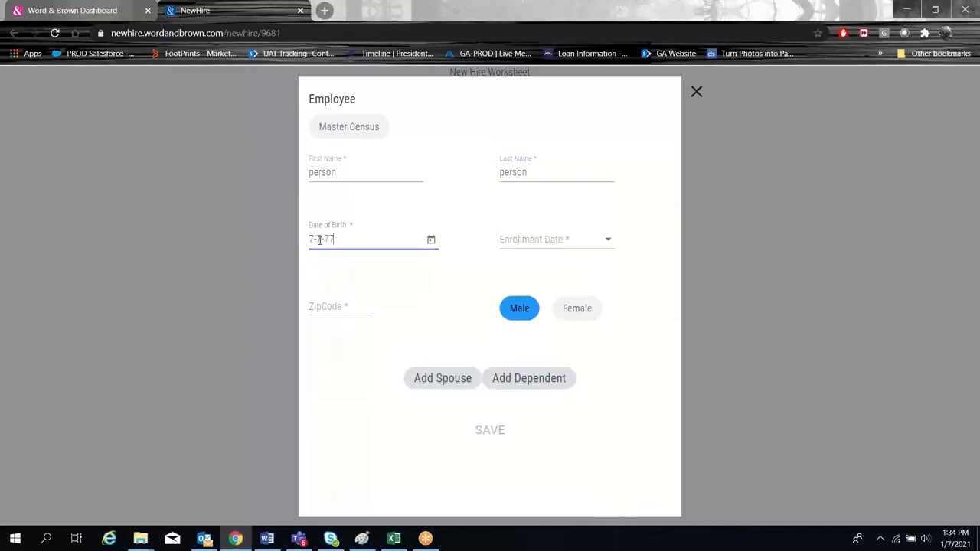
left_click(465, 308)
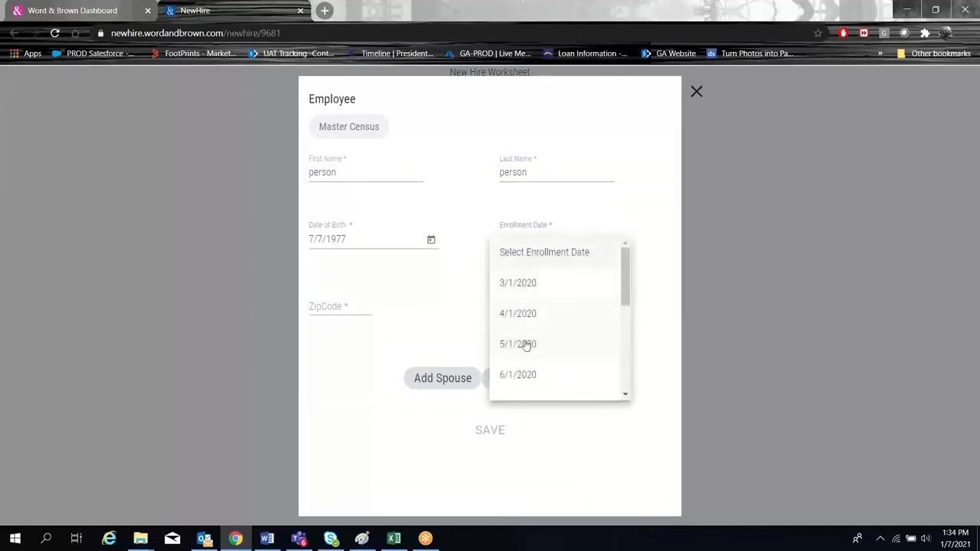
left_click(524, 348)
left_click(325, 309)
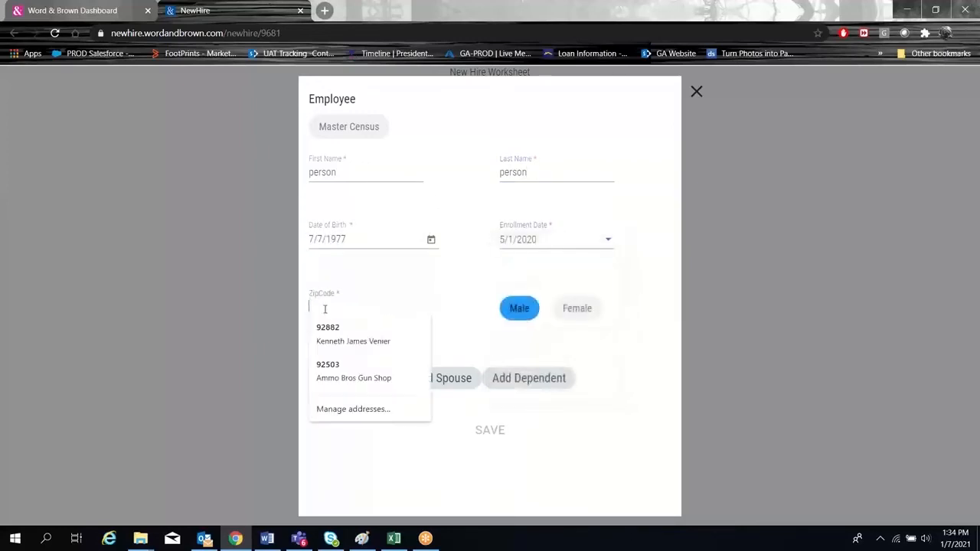
type("92882")
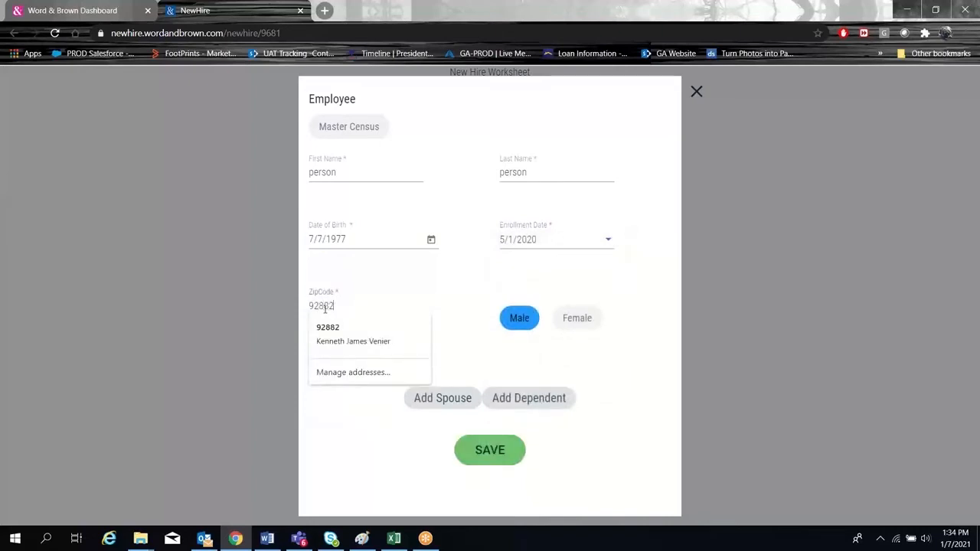
left_click(490, 458)
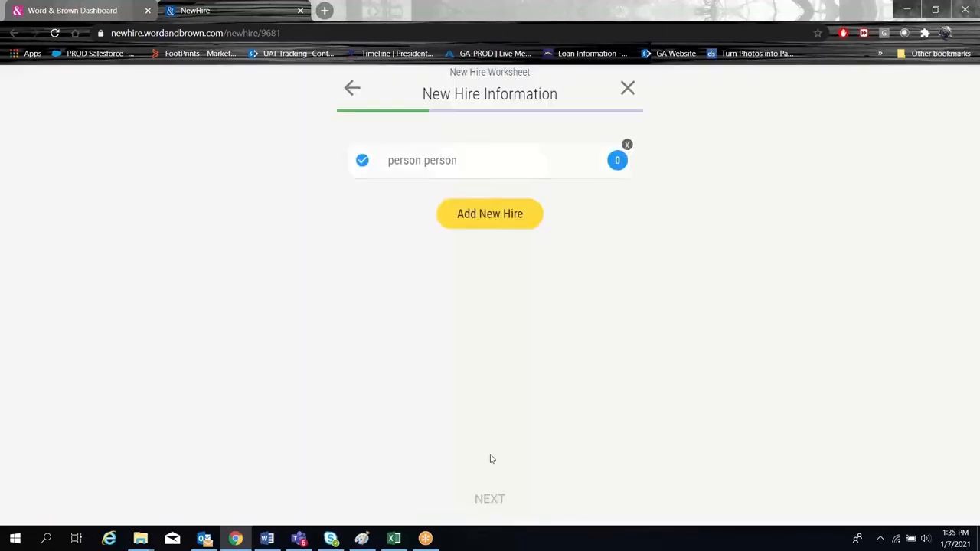
Choose Blue Shield as the carrier and select its CCSB package.
left_click(490, 509)
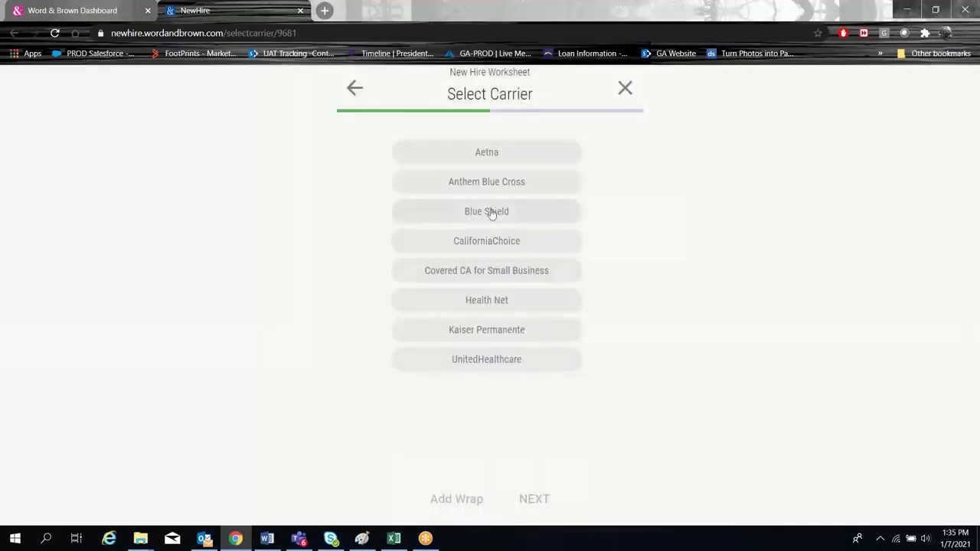
left_click(489, 212)
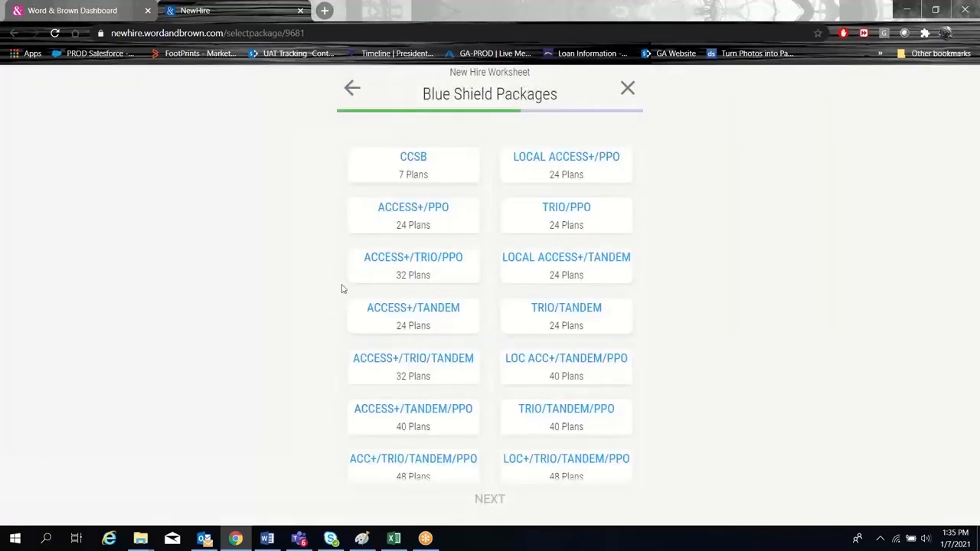
left_click(405, 165)
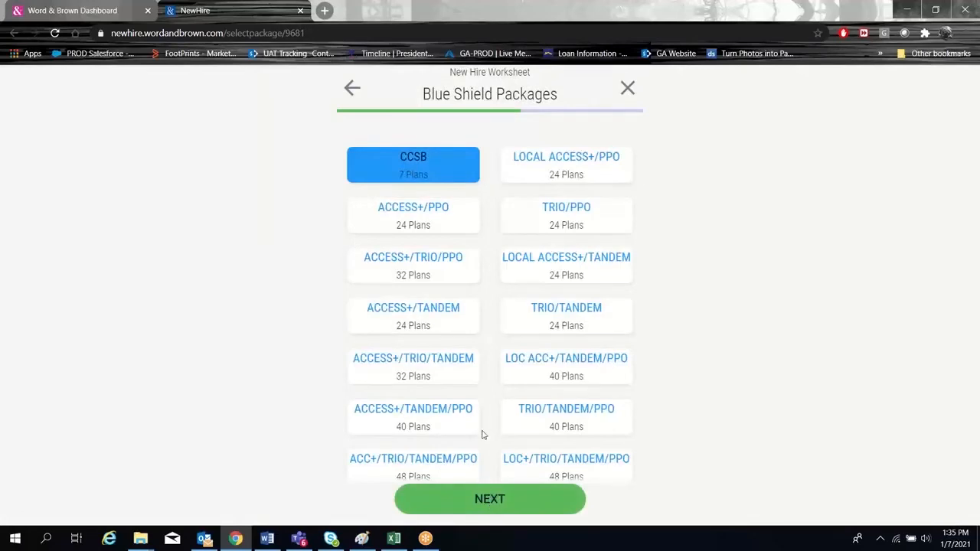
left_click(475, 495)
Select all seven Blue Shield plans of the CCSB package, both HMO and PPO, and continue to the contribution settings.
left_click(453, 282)
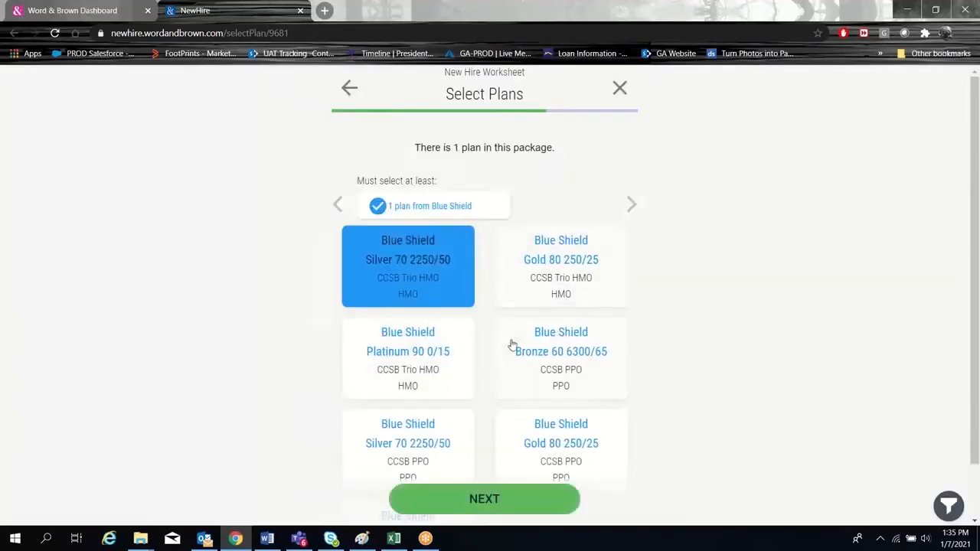
left_click(533, 295)
left_click(516, 365)
left_click(464, 378)
left_click(455, 440)
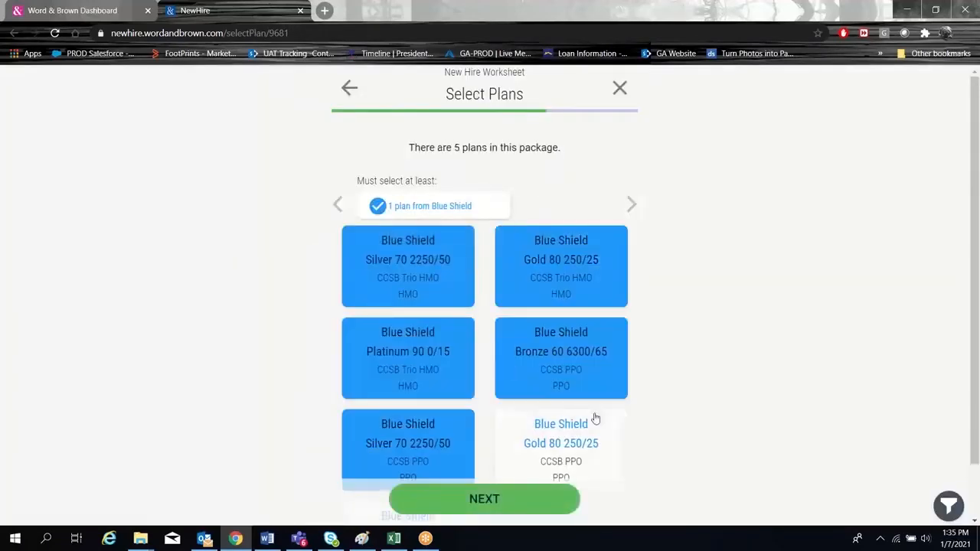
left_click(588, 419)
scroll(585, 420, "down", 2)
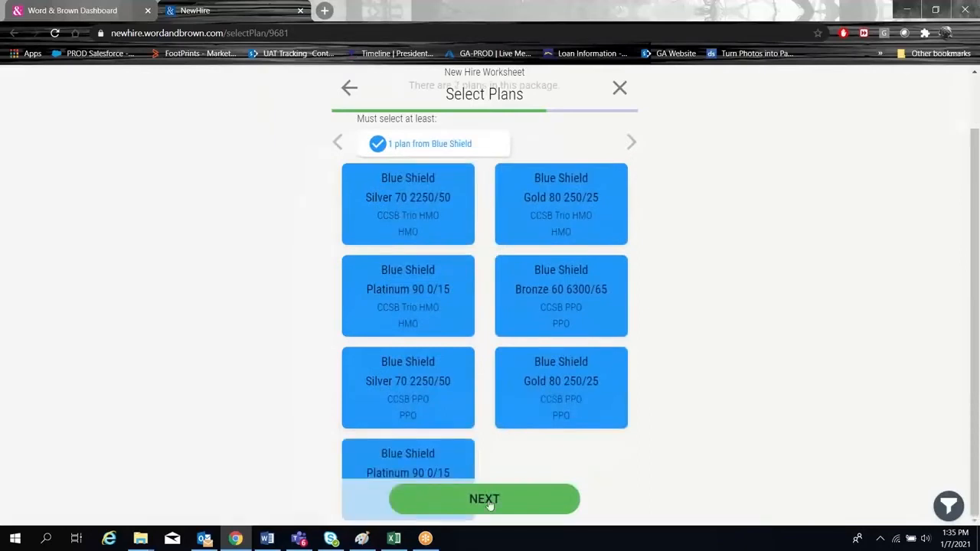
left_click(488, 501)
Define a percentage contribution based on any plan, set the employee share to about half, and view the dependent share.
left_click(487, 153)
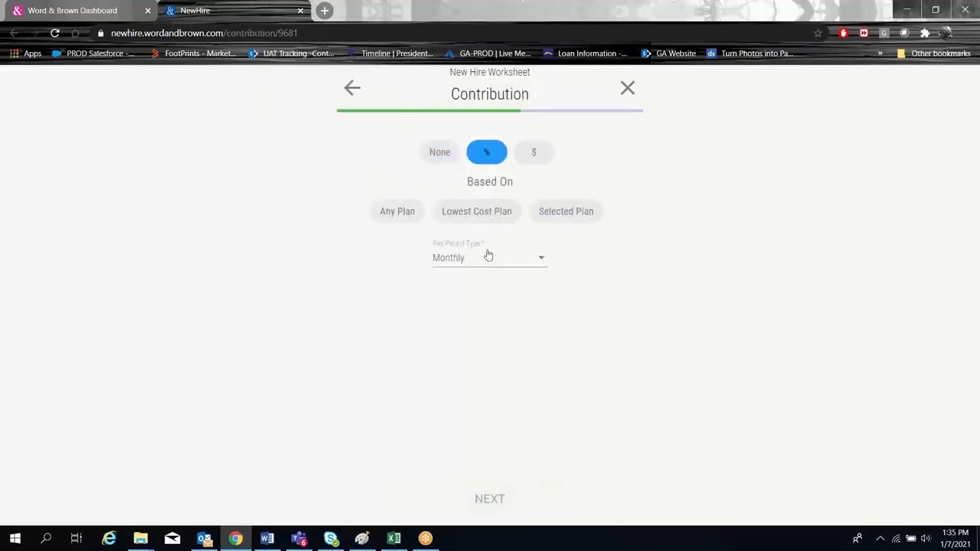
left_click(398, 212)
left_click(498, 503)
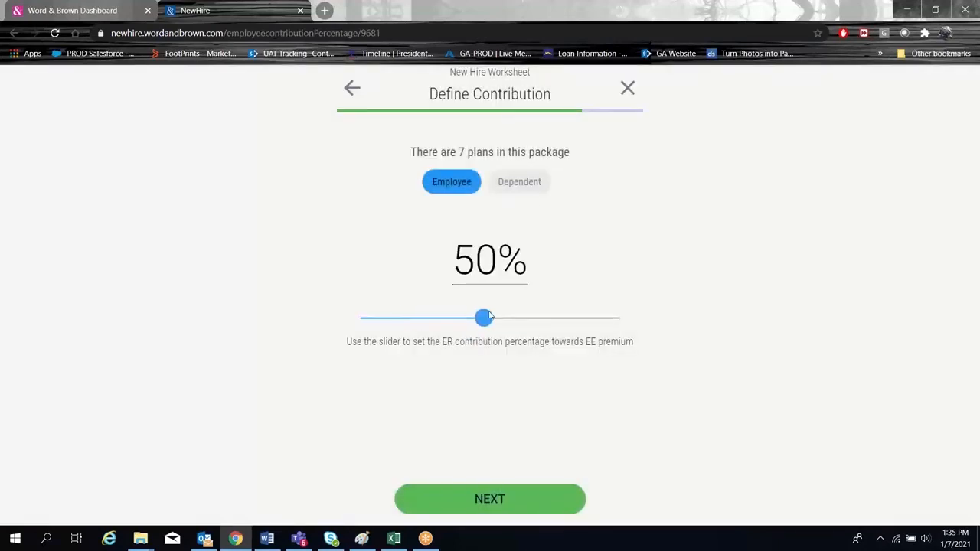
left_click(526, 183)
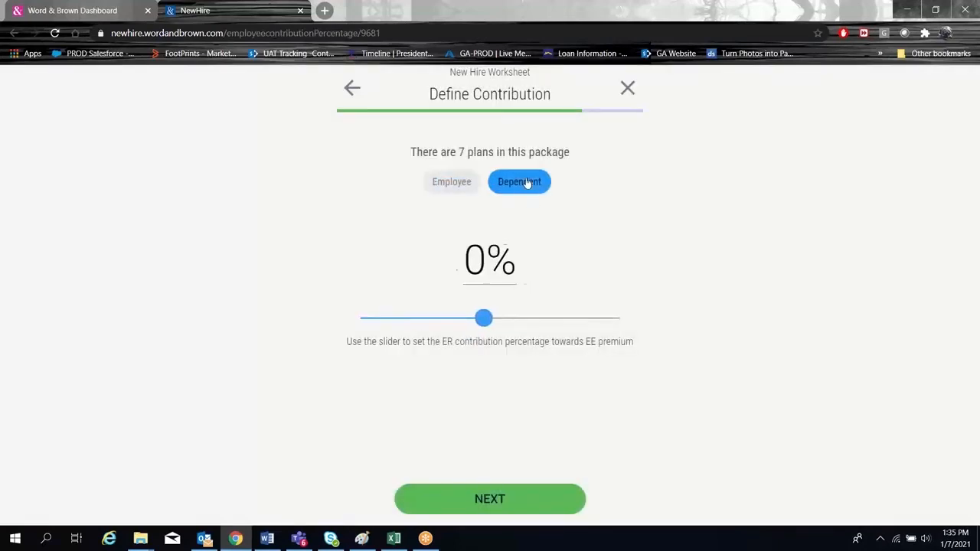
left_click_drag(354, 318, 491, 314)
left_click(490, 499)
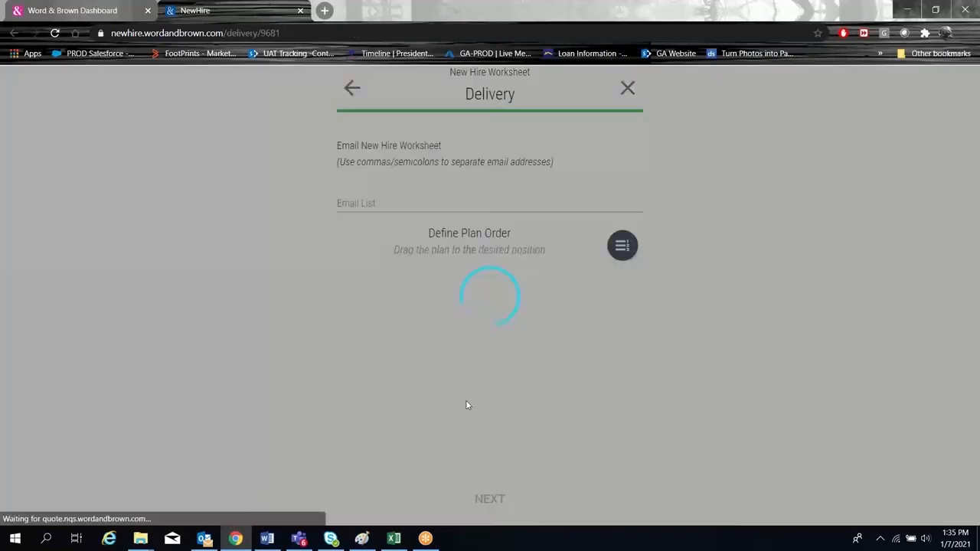
Review the plan order, submit the new hire worksheet for e-mail delivery, and return to the dashboard.
scroll(247, 284, "down", 2)
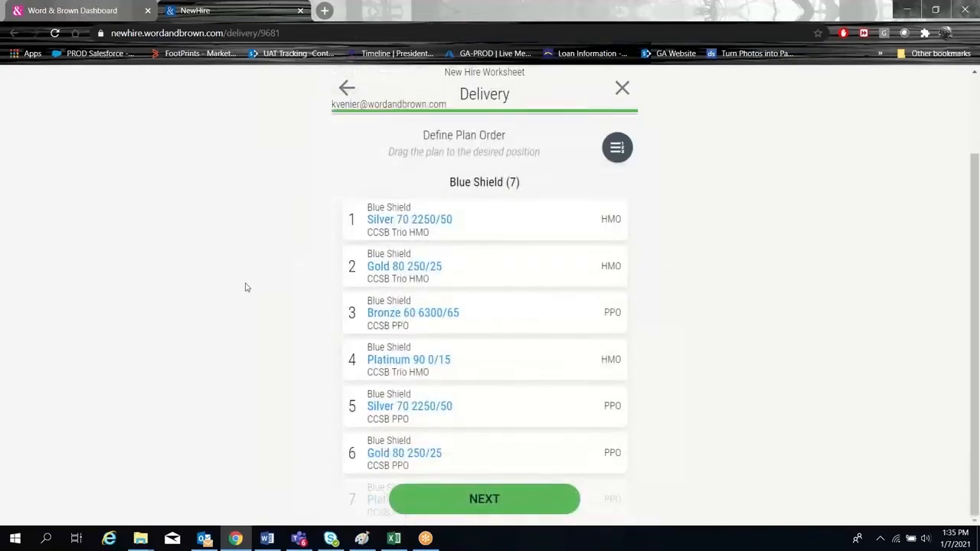
left_click(482, 499)
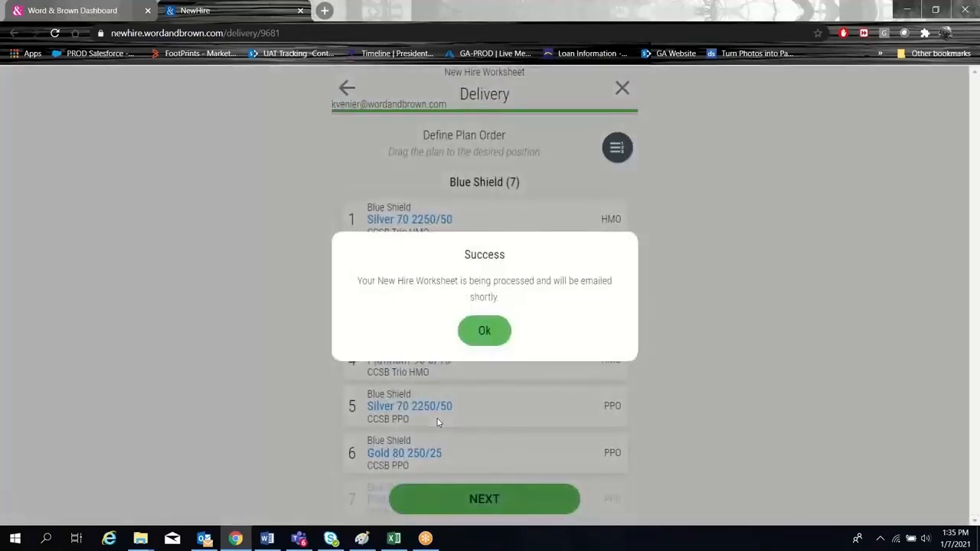
left_click(490, 335)
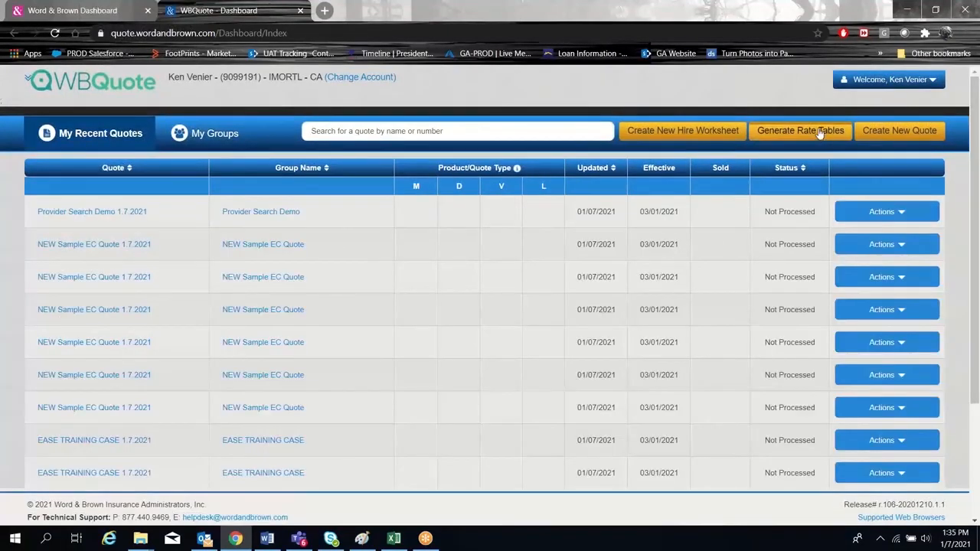
Start generating rate tables for the NEW custome quote sample group with a 3/1/2021 effective date.
left_click(814, 132)
left_click(426, 376)
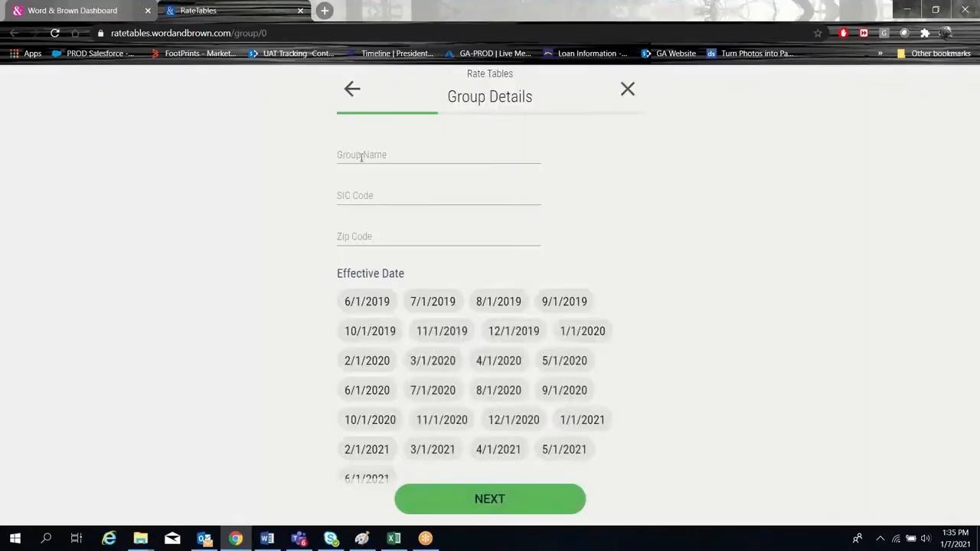
left_click(361, 156)
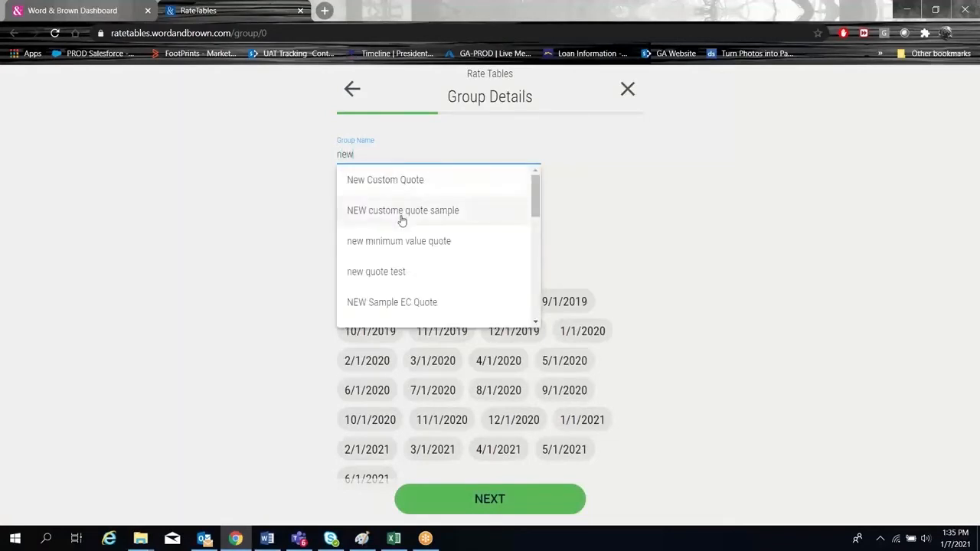
left_click(401, 219)
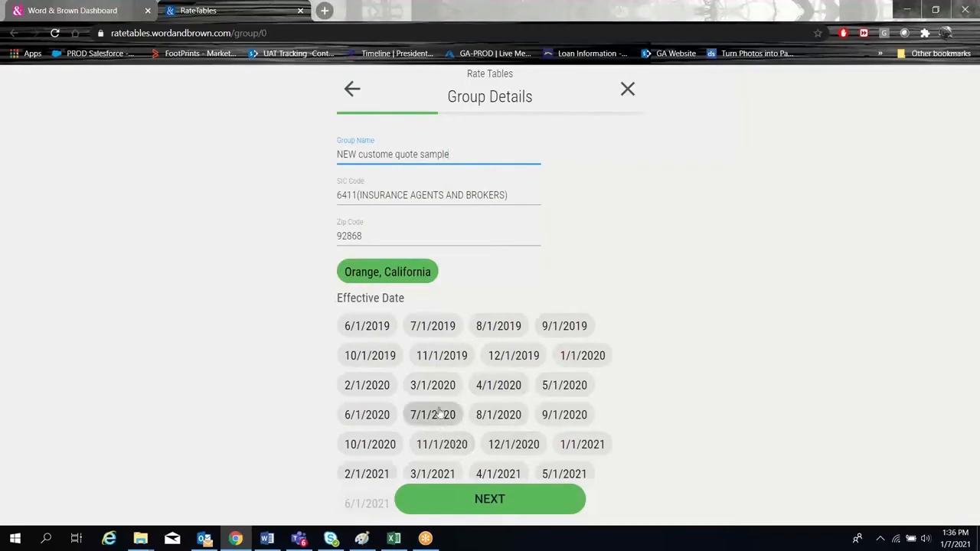
left_click(433, 474)
left_click(477, 502)
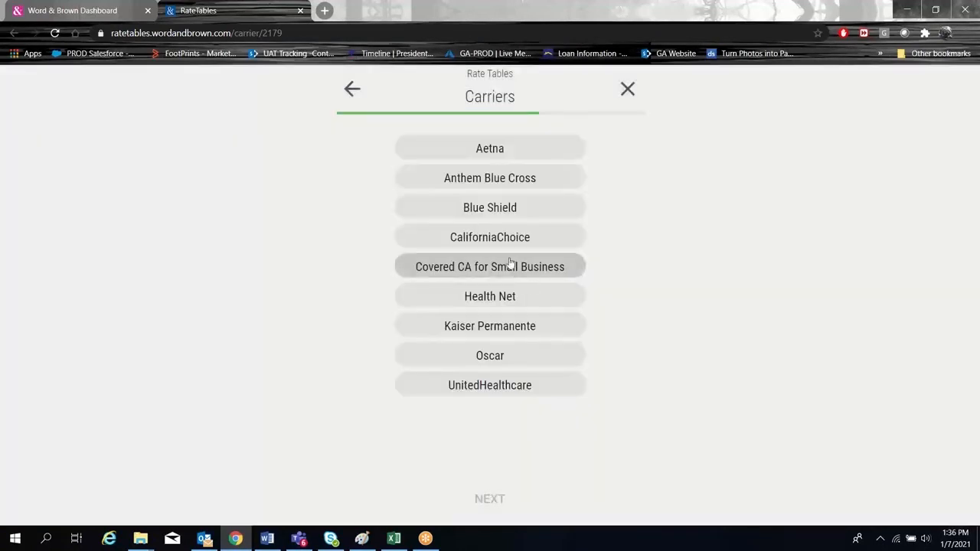
Choose Blue Shield as the rate table carrier and include all of its Access+ HMO plans.
left_click(502, 208)
left_click(516, 498)
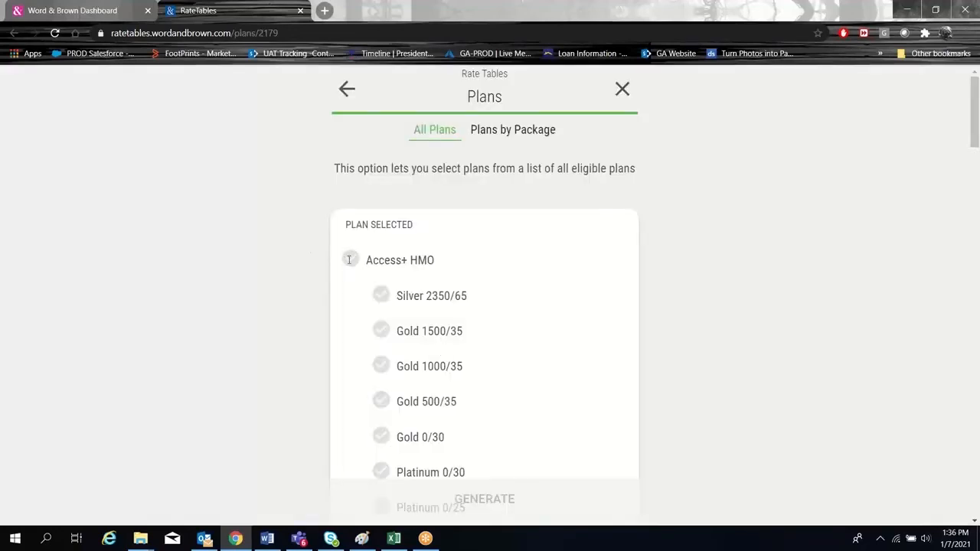
left_click(349, 260)
scroll(541, 324, "down", 2)
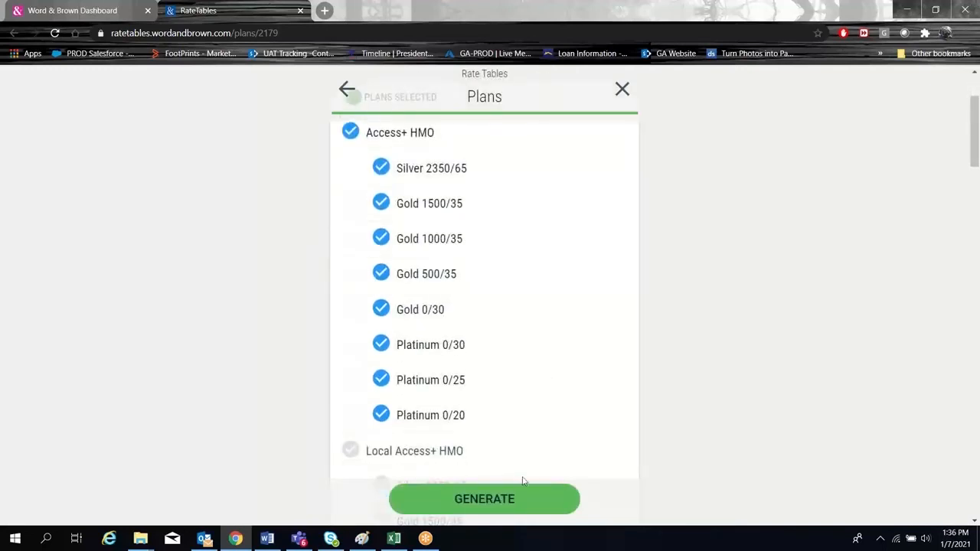
Generate the rate tables as a PDF delivered only by e-mail, without a download, and dismiss the confirmation.
left_click(502, 501)
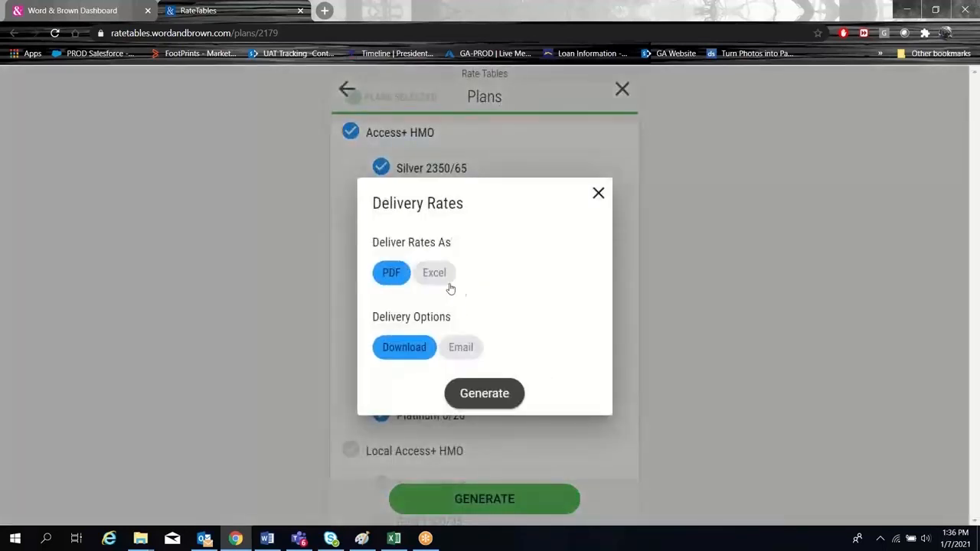
left_click(456, 351)
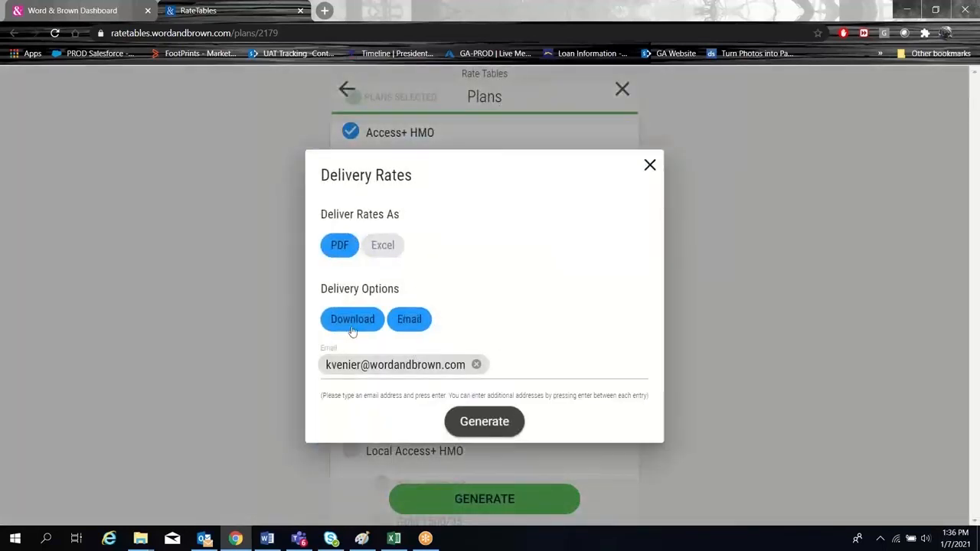
left_click(352, 326)
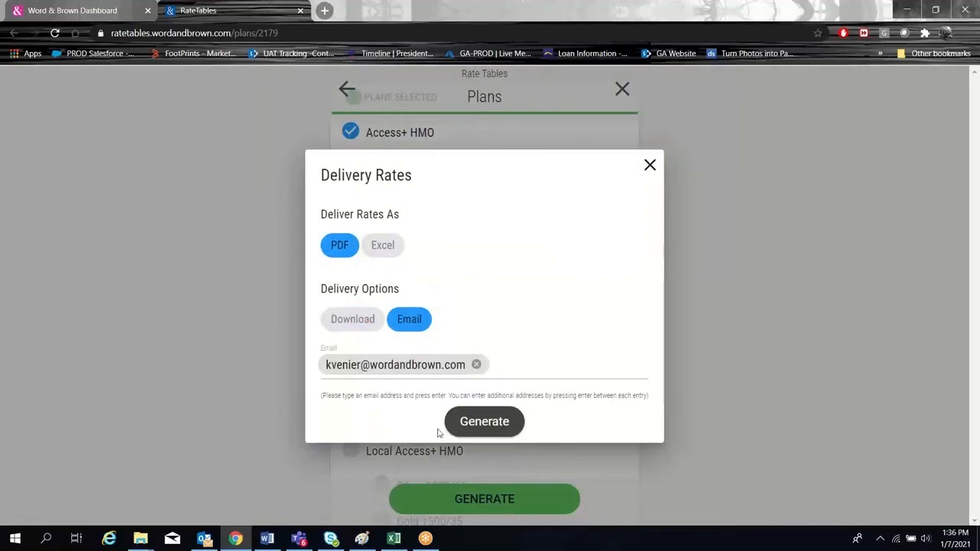
left_click(494, 427)
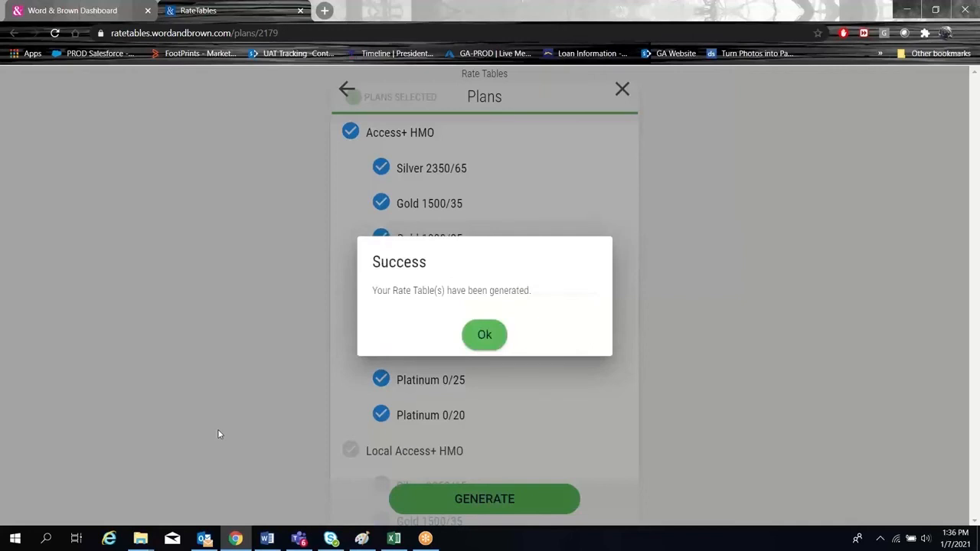
left_click(489, 348)
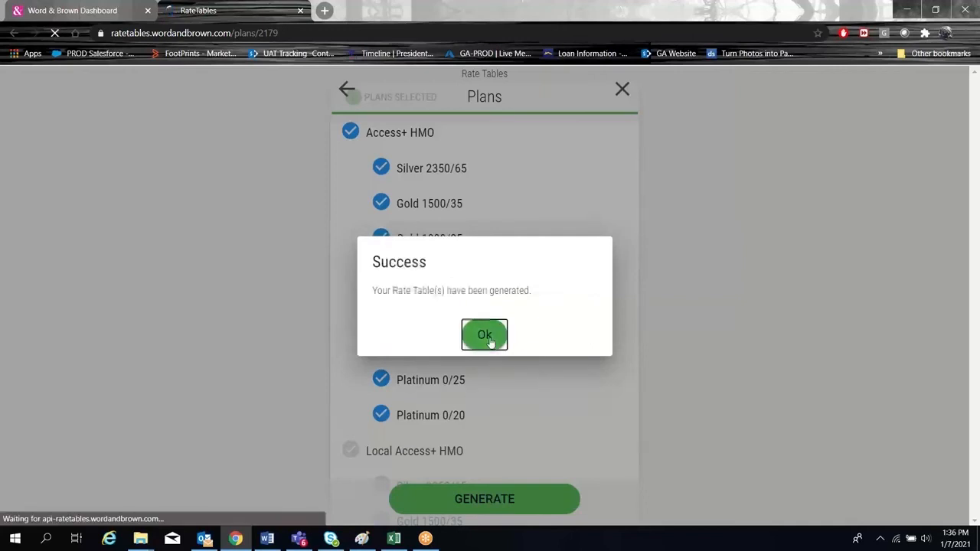